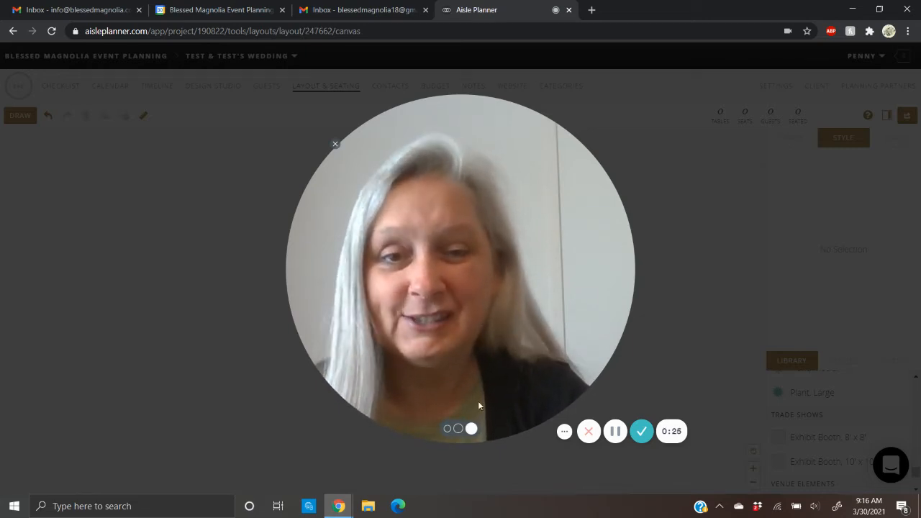
click(447, 429)
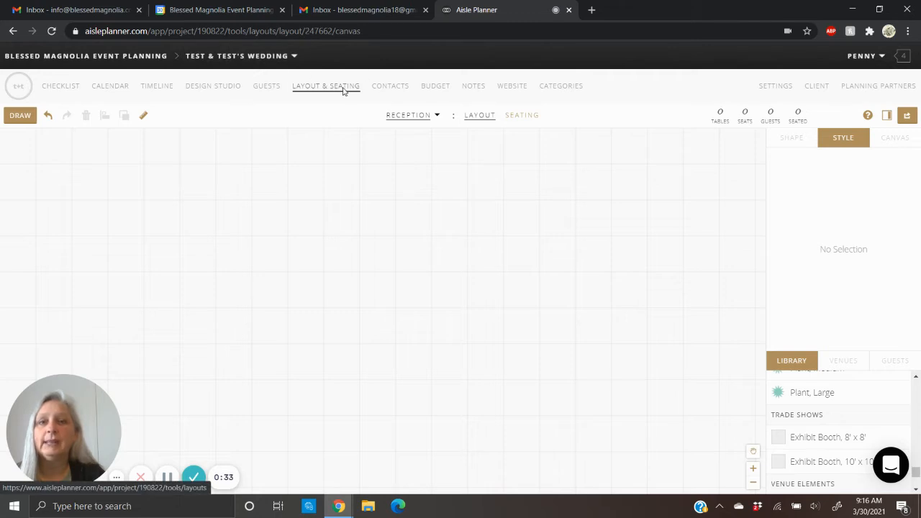
- Create a new layout named "Ceremony" and start it with a blank canvas
click(422, 119)
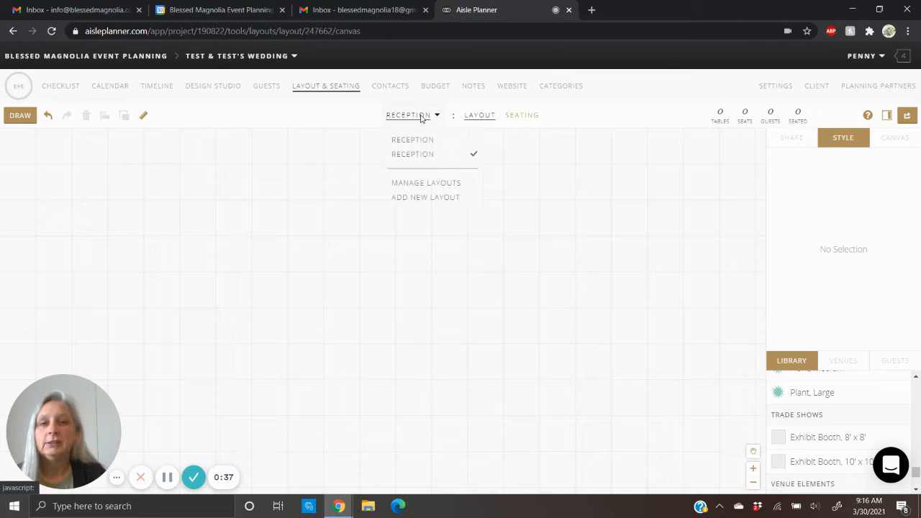
click(430, 198)
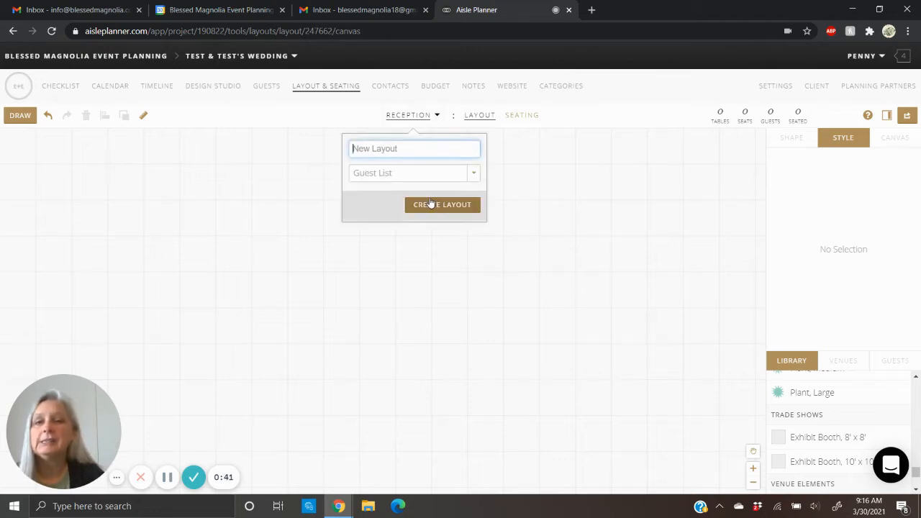
text(Ceremony)
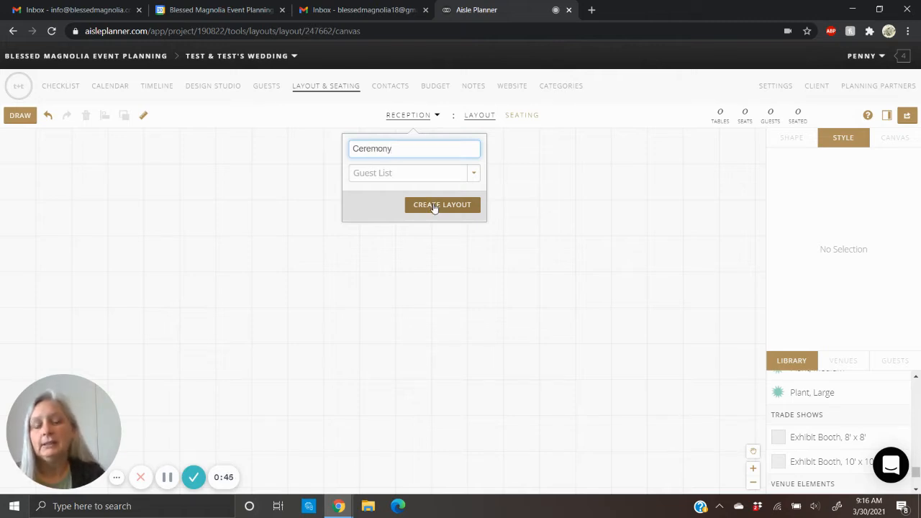
click(434, 207)
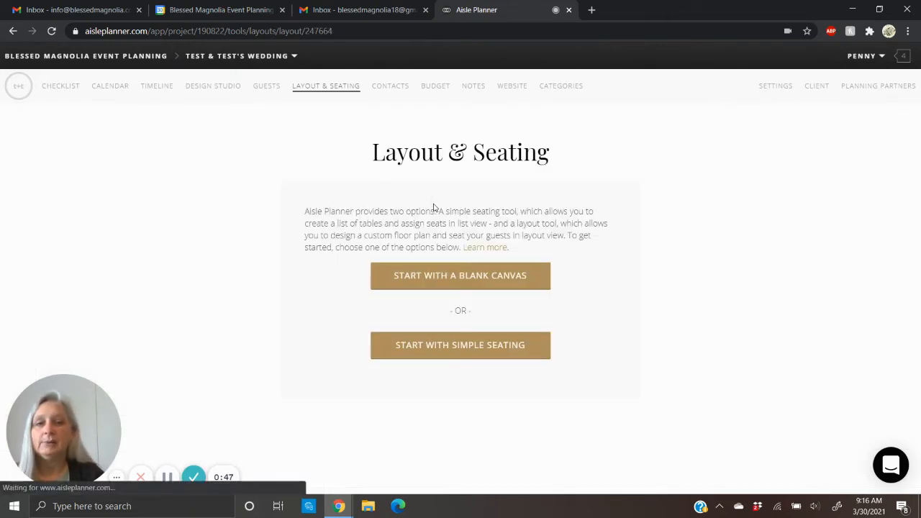
click(458, 277)
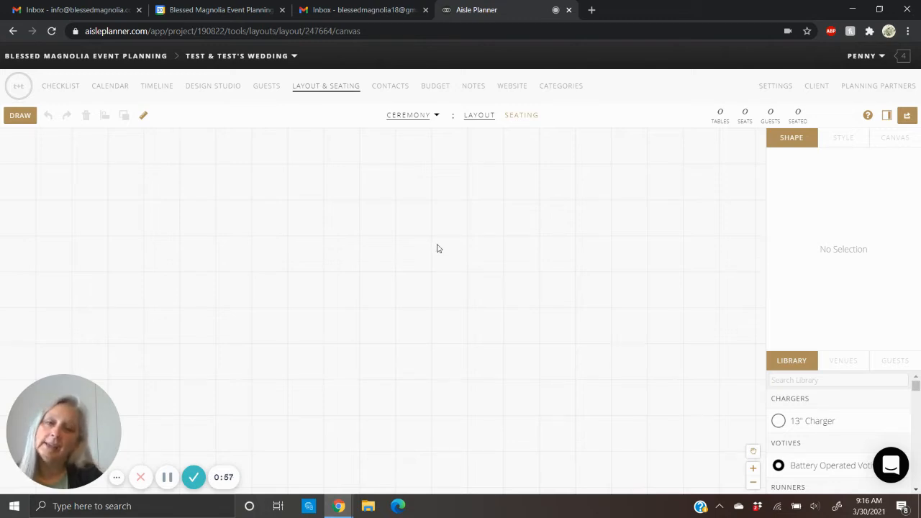
- Draw a rectangle about 85' long and 45' wide on the canvas as the ceremony area
click(21, 117)
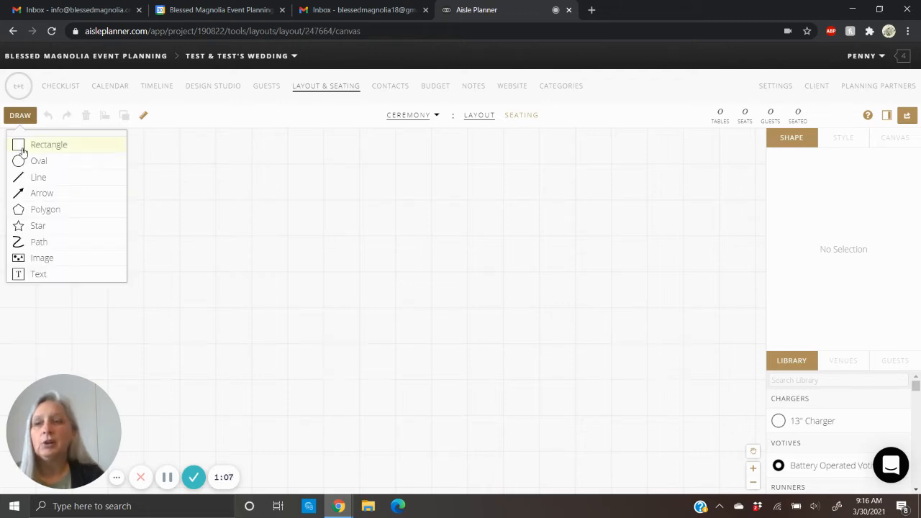
click(22, 152)
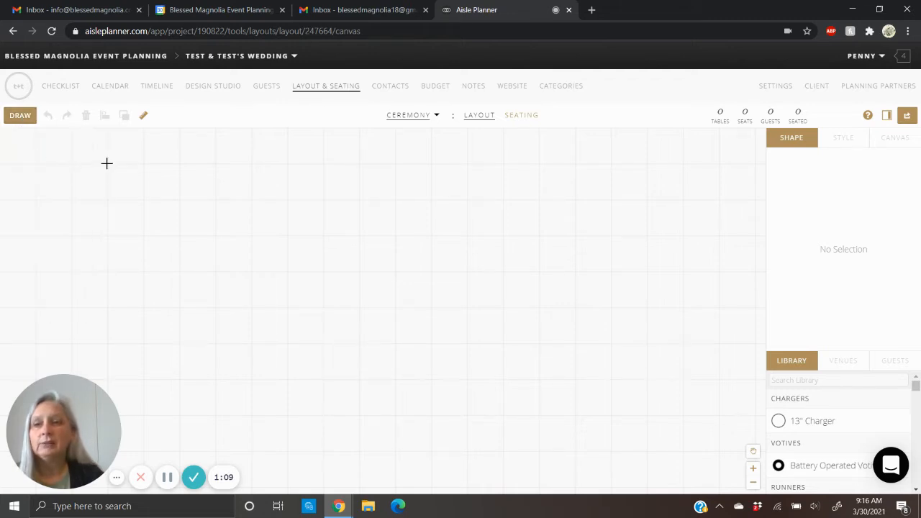
mouse_move(109, 165)
mouse_down()
mouse_move(119, 410)
mouse_move(106, 482)
mouse_move(331, 470)
mouse_move(718, 485)
mouse_up()
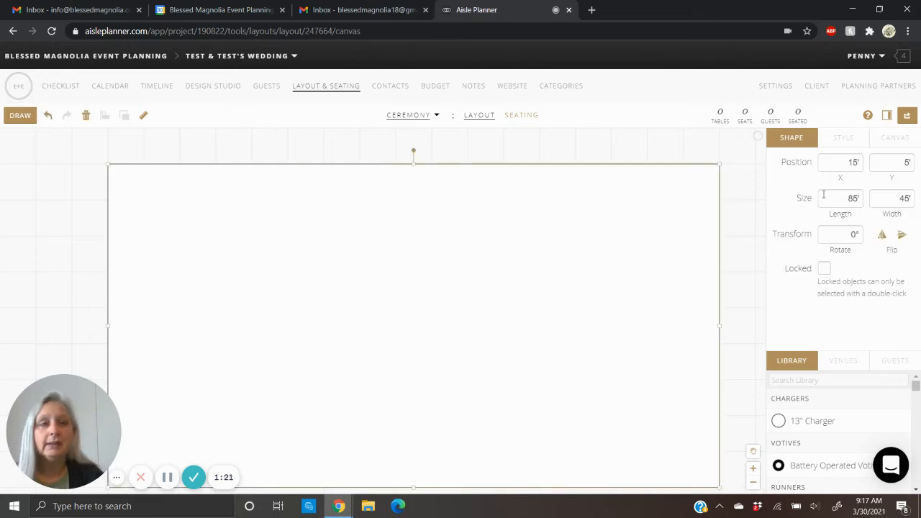
- Fill the ceremony rectangle with a semi-transparent dark green (#1b6e19)
click(843, 139)
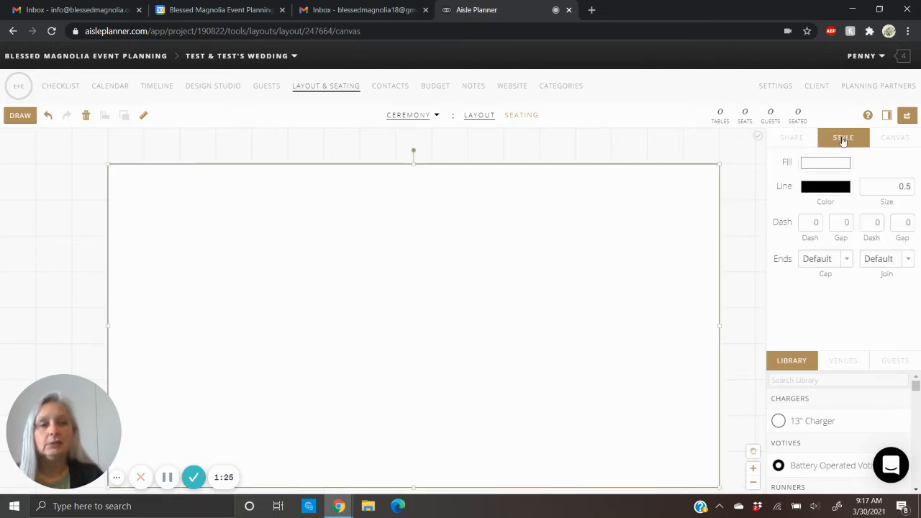
click(824, 165)
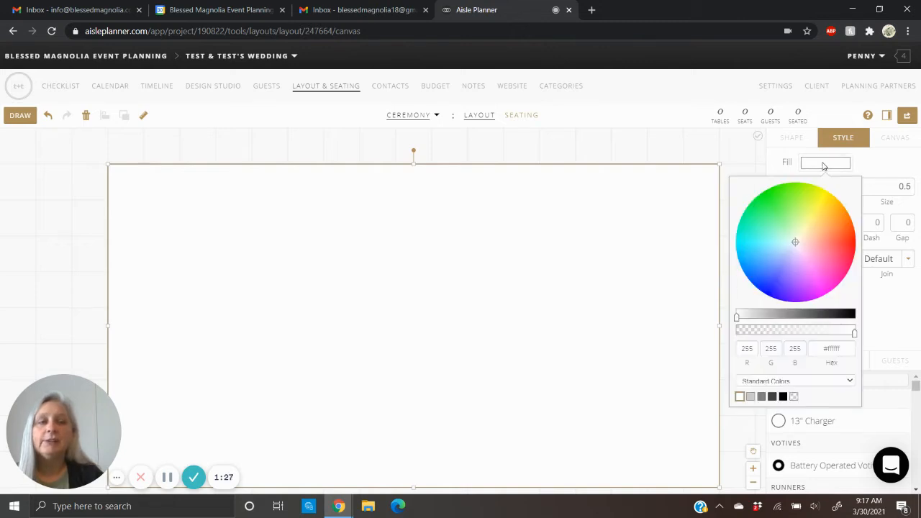
click(774, 201)
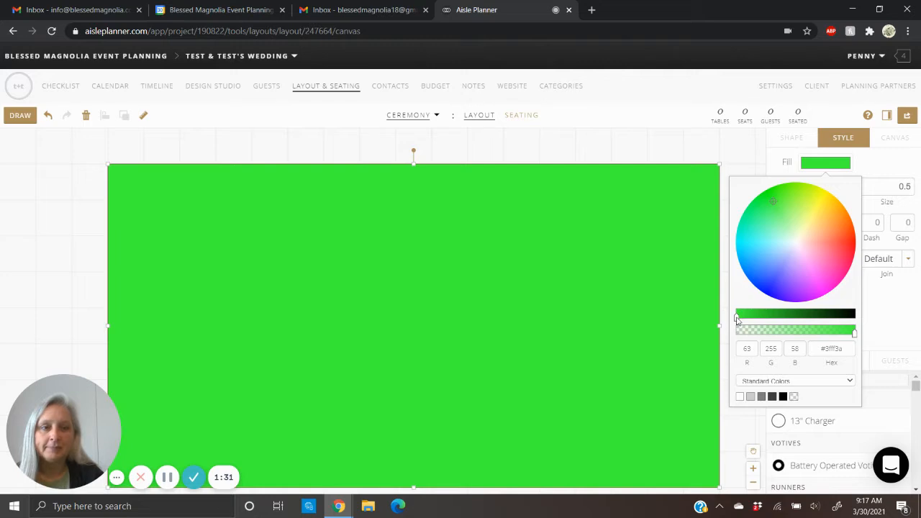
drag(739, 317, 792, 343)
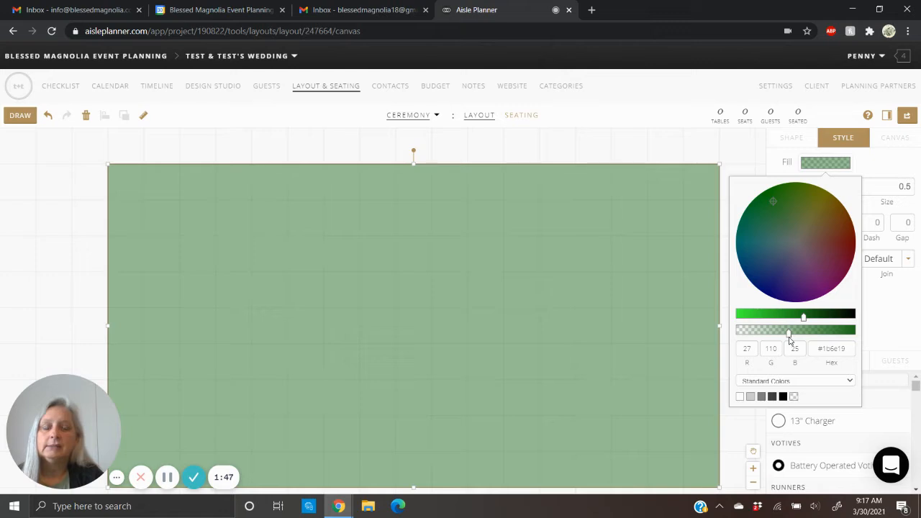
click(727, 149)
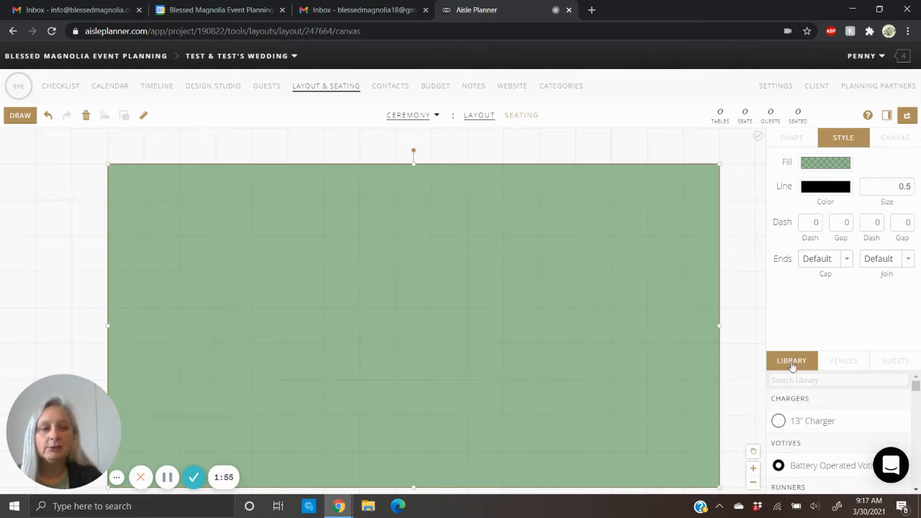
- Place a "Plant, Large" object from the library inside the rectangle's upper-right corner
scroll(838, 414, down, 10)
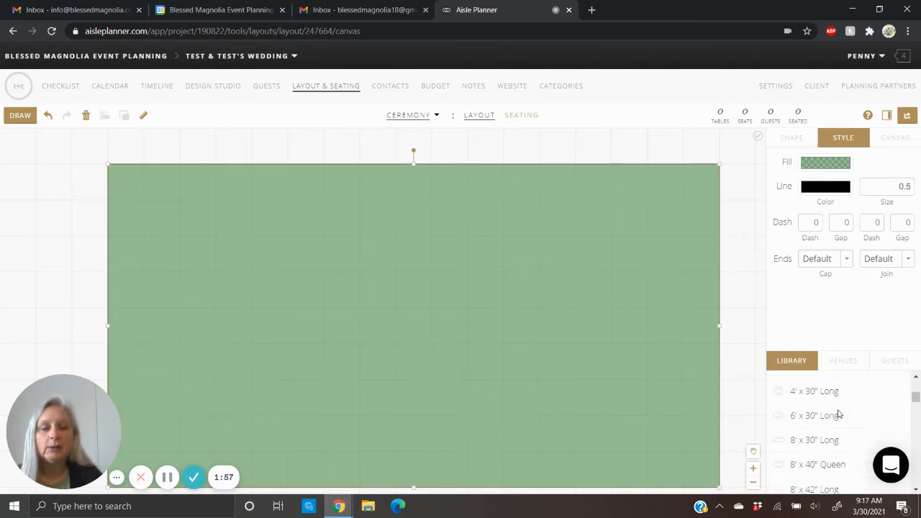
scroll(837, 414, down, 10)
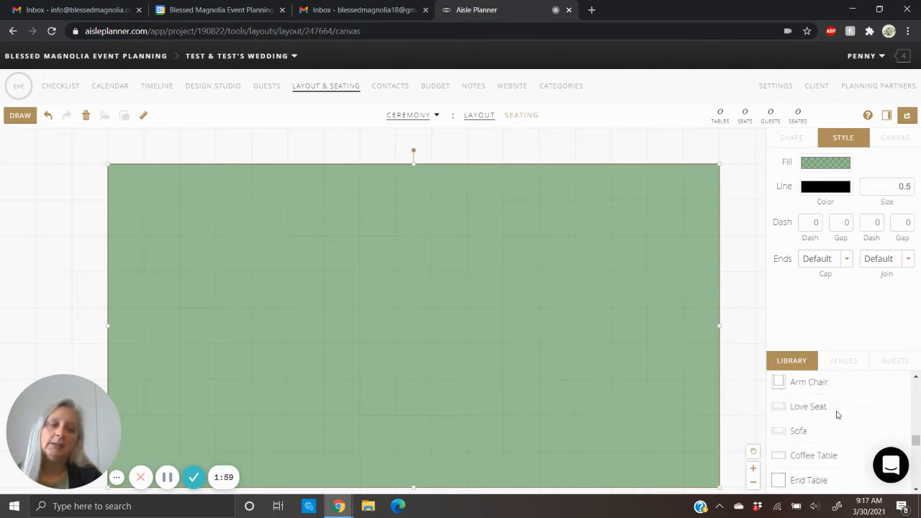
scroll(837, 415, down, 10)
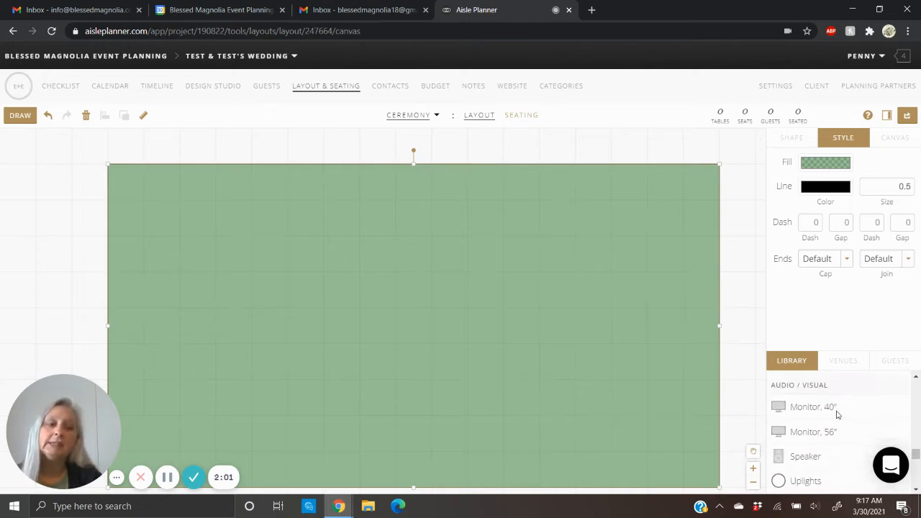
scroll(837, 414, down, 2)
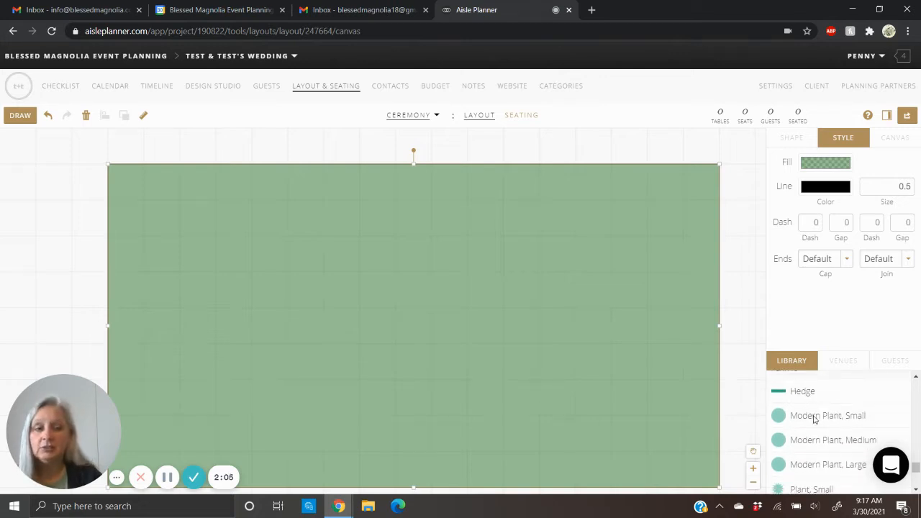
scroll(814, 419, down, 3)
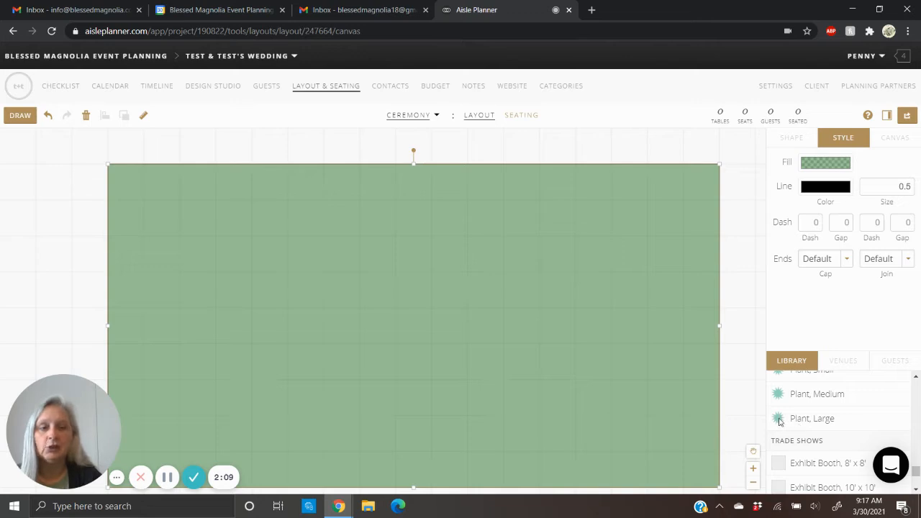
drag(779, 421, 662, 189)
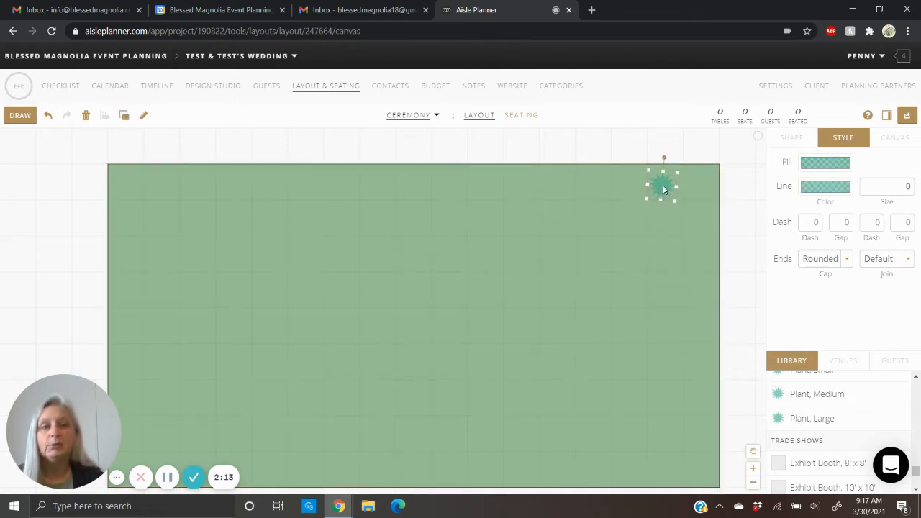
- Recolor the large plant's fill to a more opaque dark green (#146b1e) and enlarge the plant to about twice its size
click(832, 165)
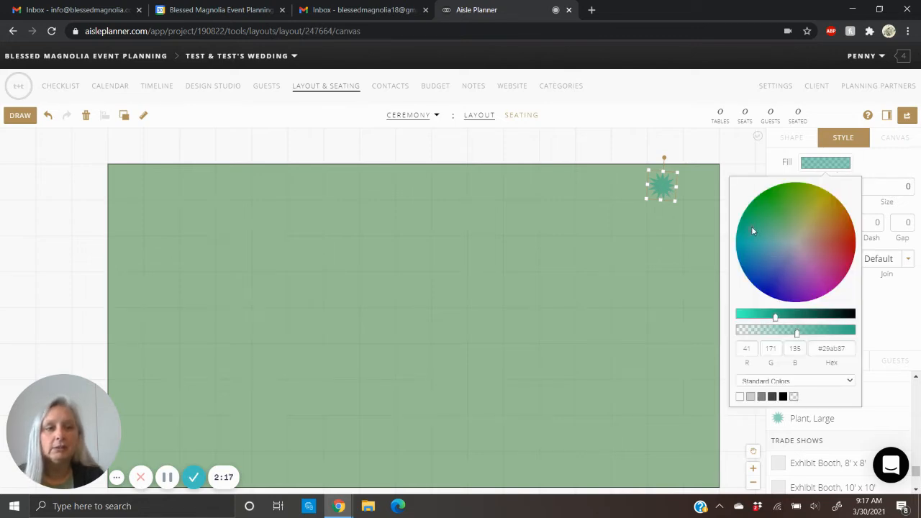
drag(752, 227, 764, 203)
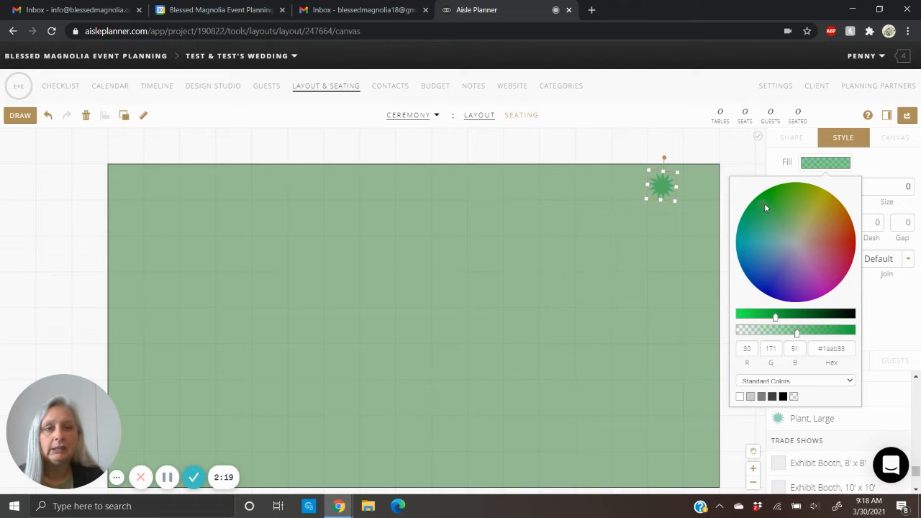
drag(776, 317, 806, 317)
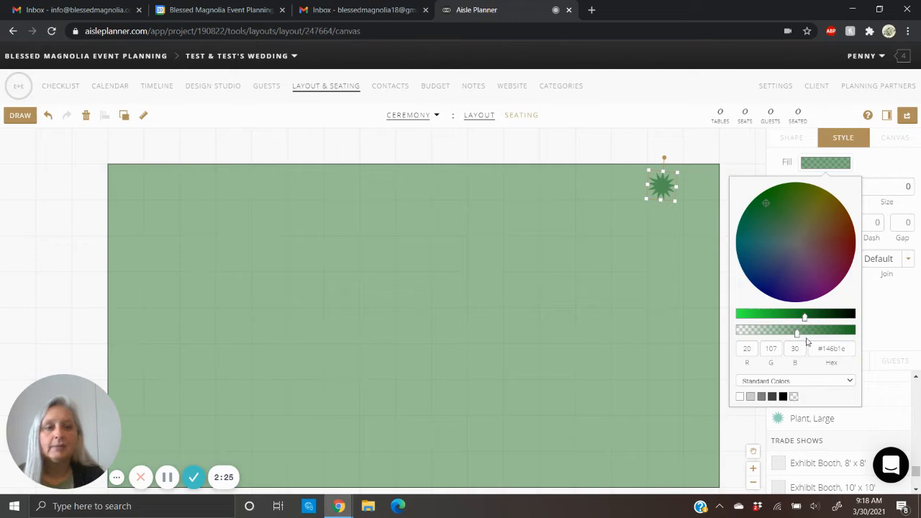
drag(799, 337, 814, 335)
click(659, 204)
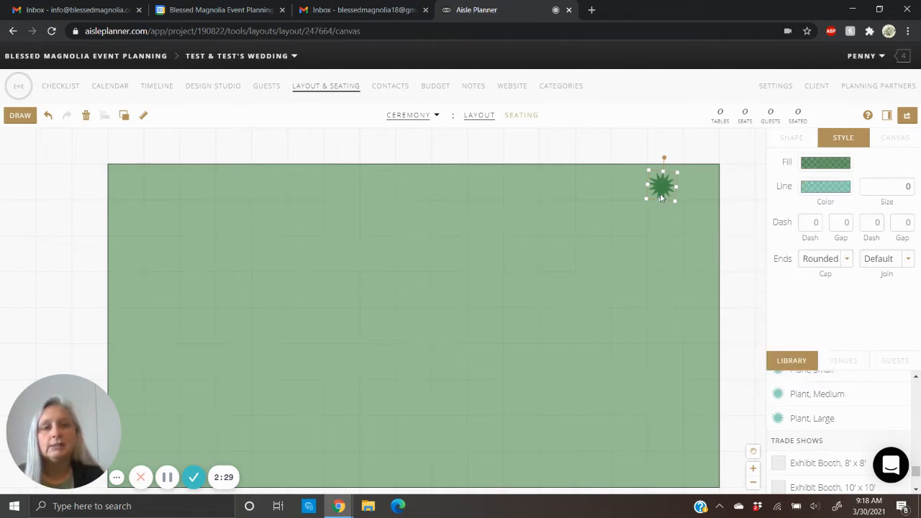
drag(676, 200, 706, 235)
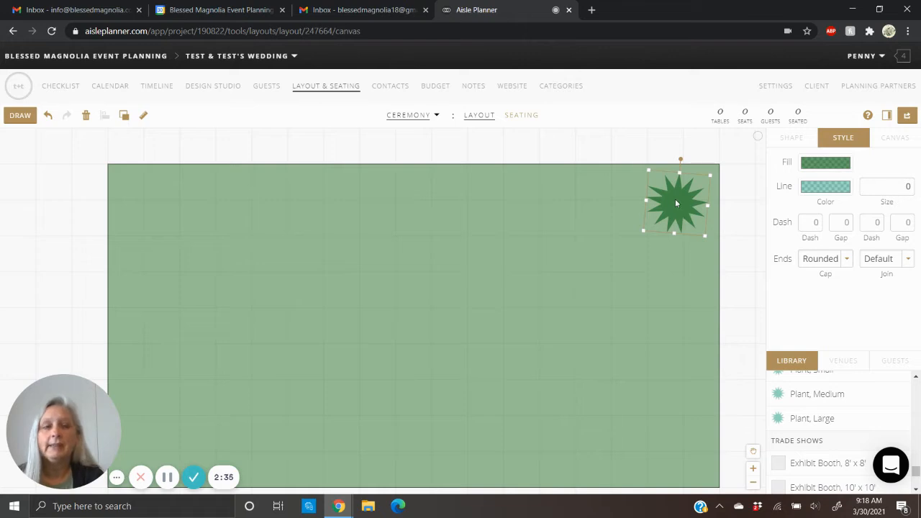
click(652, 238)
- Paste three copies of the plant: one in the rectangle's upper-left corner, one beside the original, and one beside the upper-left copy
click(674, 213)
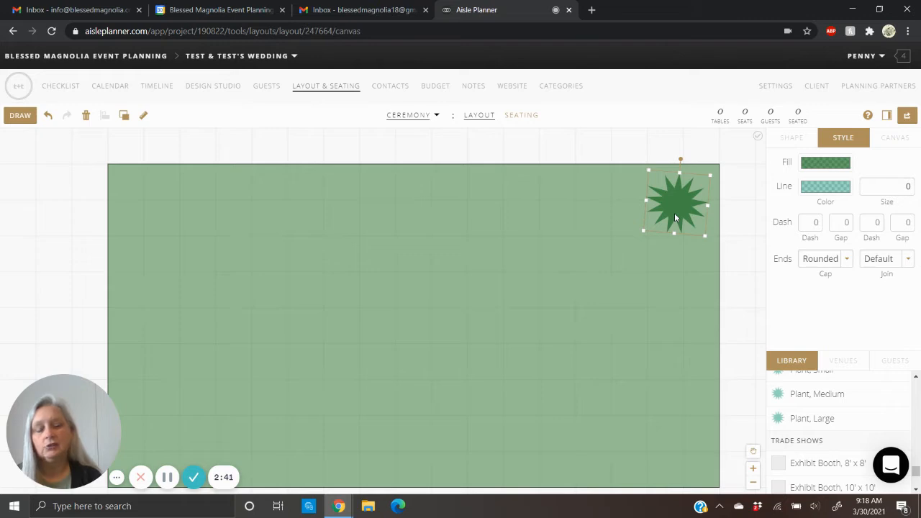
key(ctrl+v)
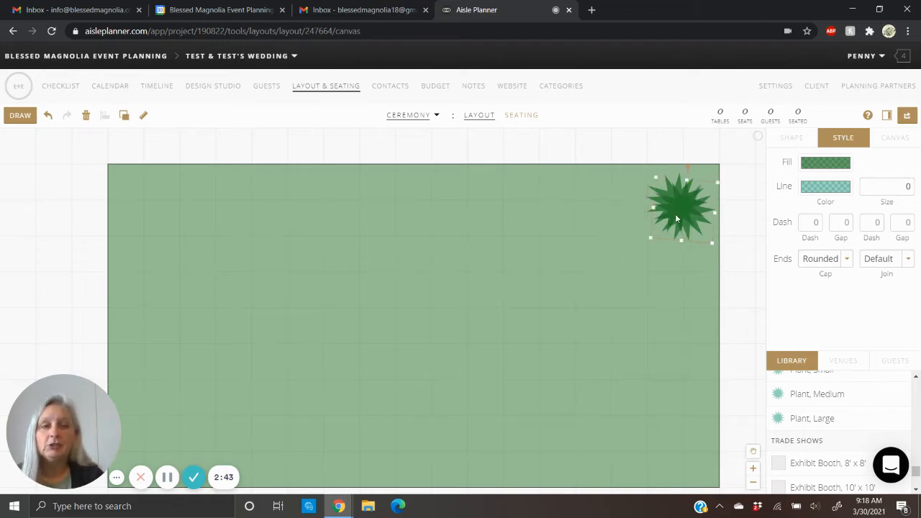
drag(669, 213, 143, 203)
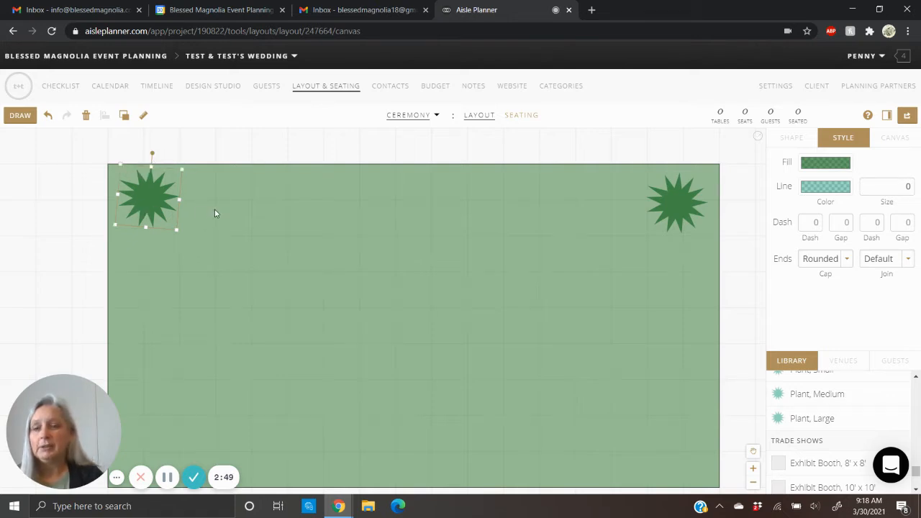
key(ctrl+v)
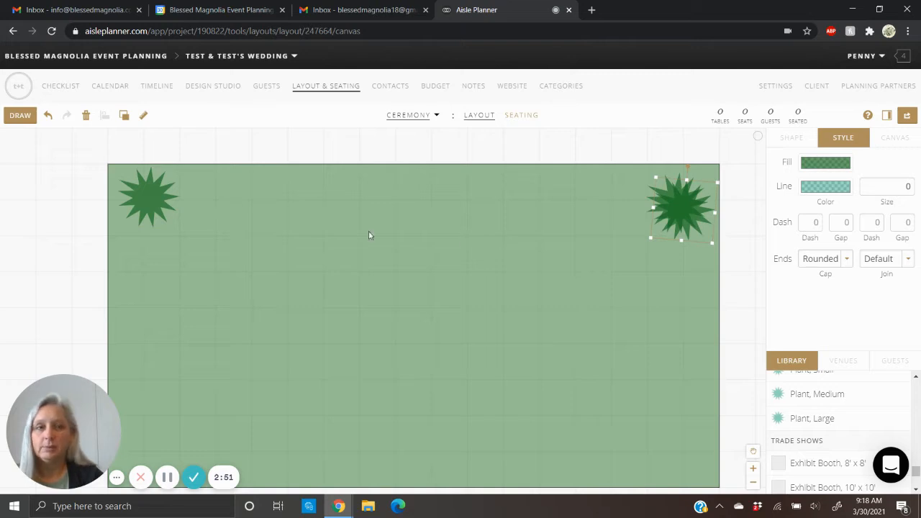
drag(660, 214, 611, 204)
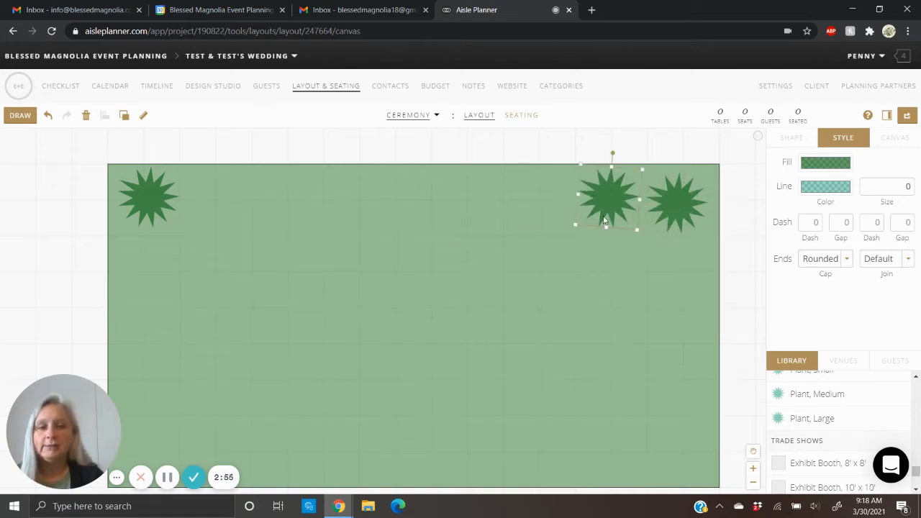
key(ctrl+v)
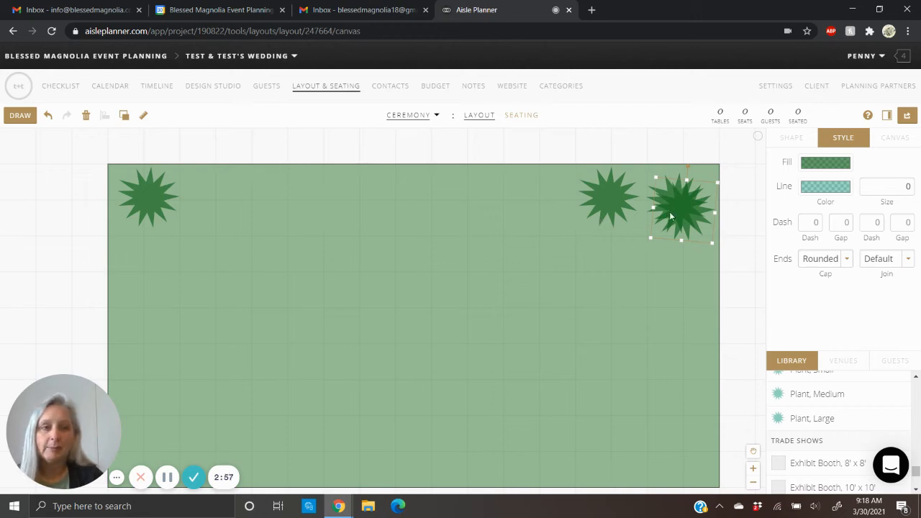
drag(666, 210, 208, 196)
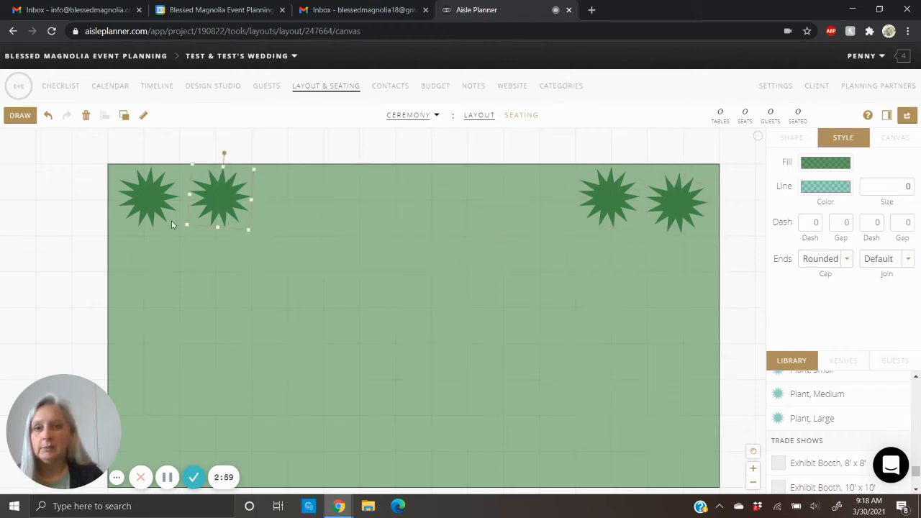
- Shift the upper-left corner plant slightly down and rotate both plants on that side counterclockwise to vary their look
click(146, 207)
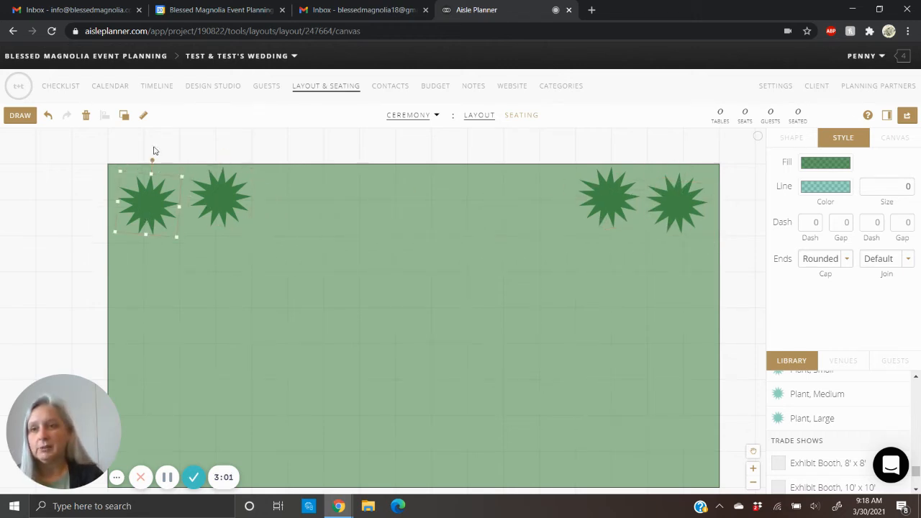
drag(152, 160, 132, 164)
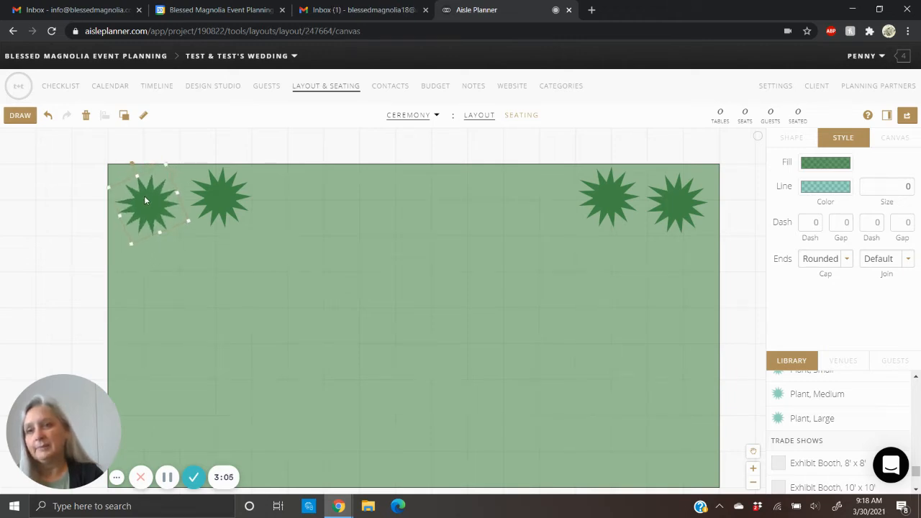
click(211, 201)
drag(223, 151, 206, 155)
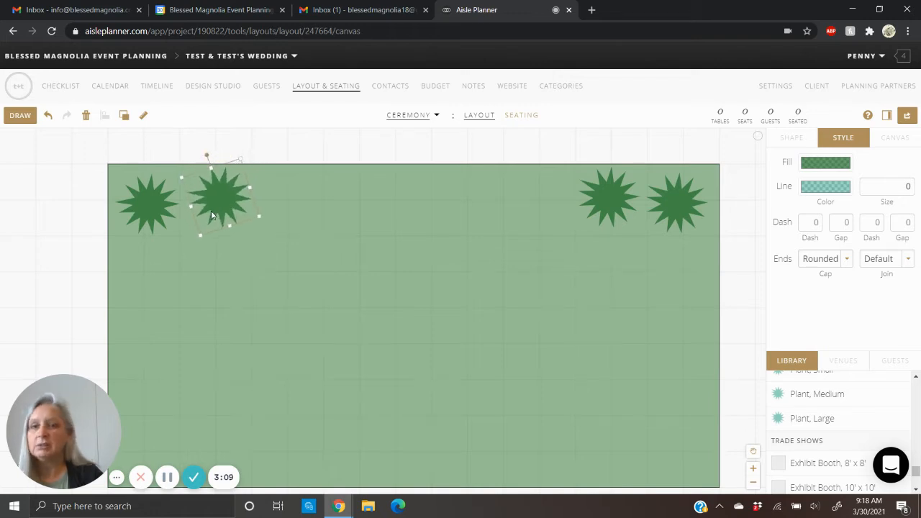
- Nudge the second plant in the upper-left pair closer to the corner and paste two more copies, one on the inner side of each pair
drag(210, 214, 205, 210)
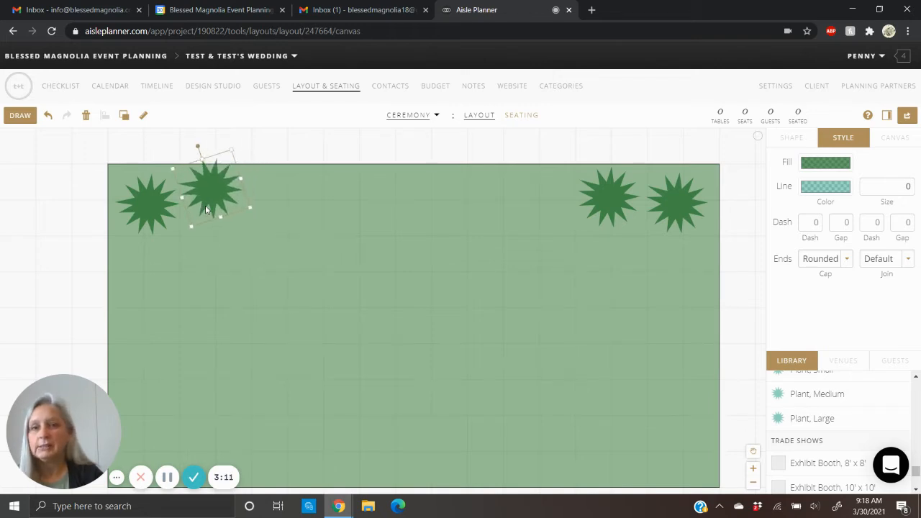
click(397, 255)
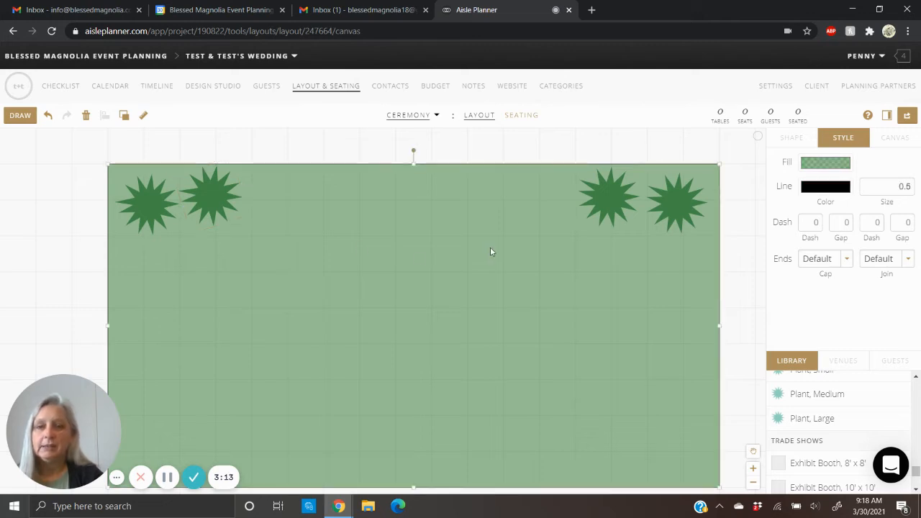
key(ctrl+v)
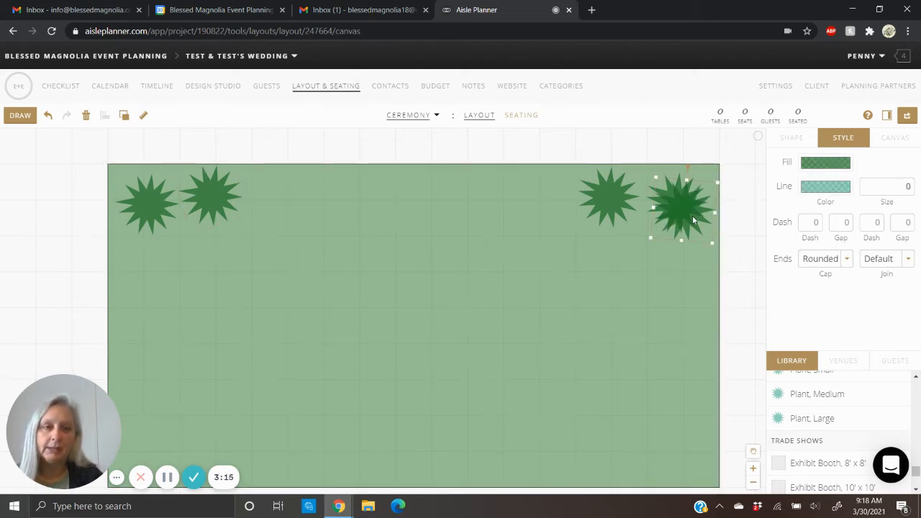
drag(690, 216, 555, 208)
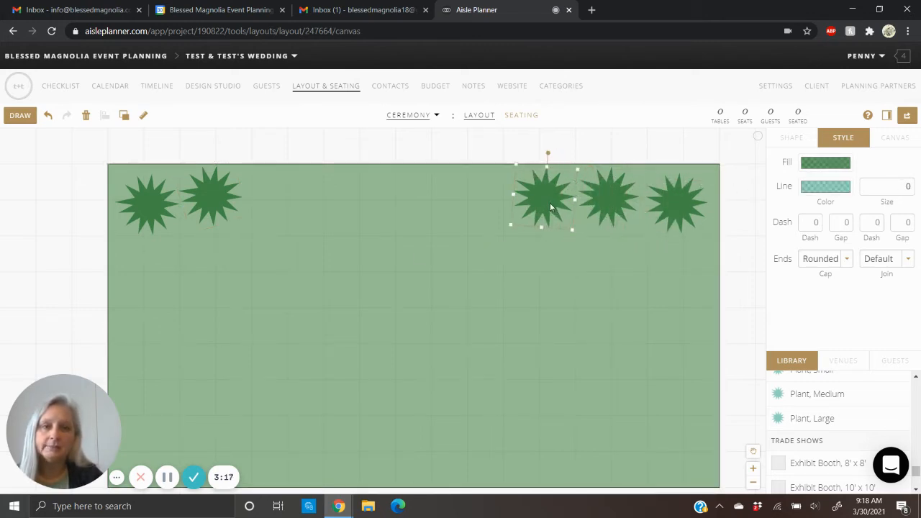
key(ctrl+v)
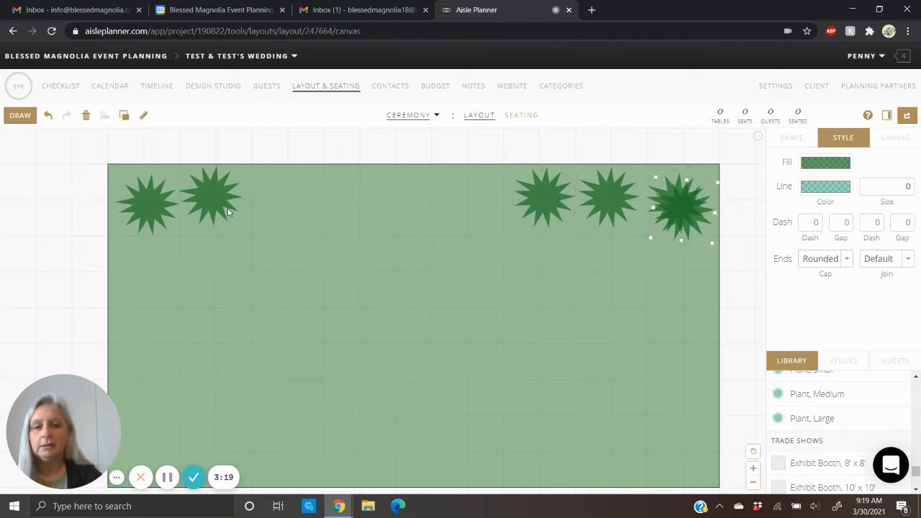
drag(673, 219, 266, 199)
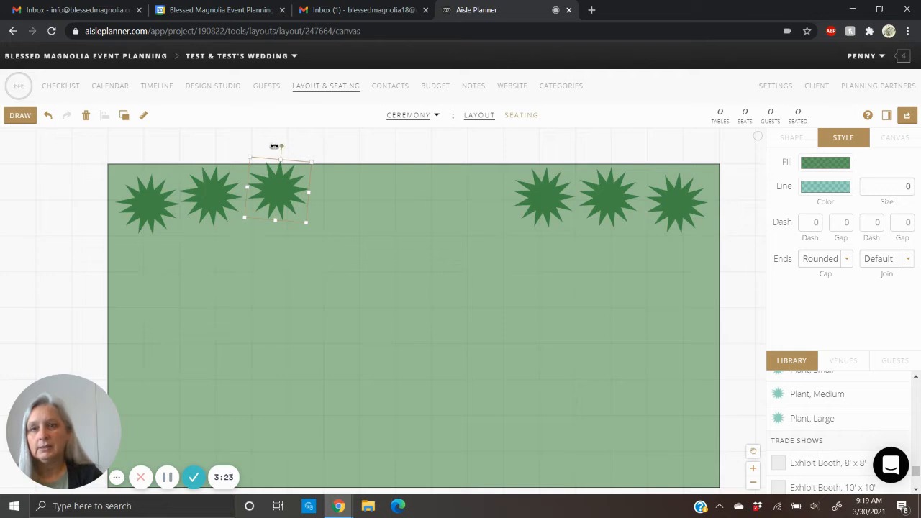
- Rotate the innermost upper-left plant to -10° and fine-tune its position, then shift the upper-left corner plant slightly down
mouse_move(276, 147)
mouse_down()
mouse_move(261, 151)
mouse_move(270, 148)
mouse_up()
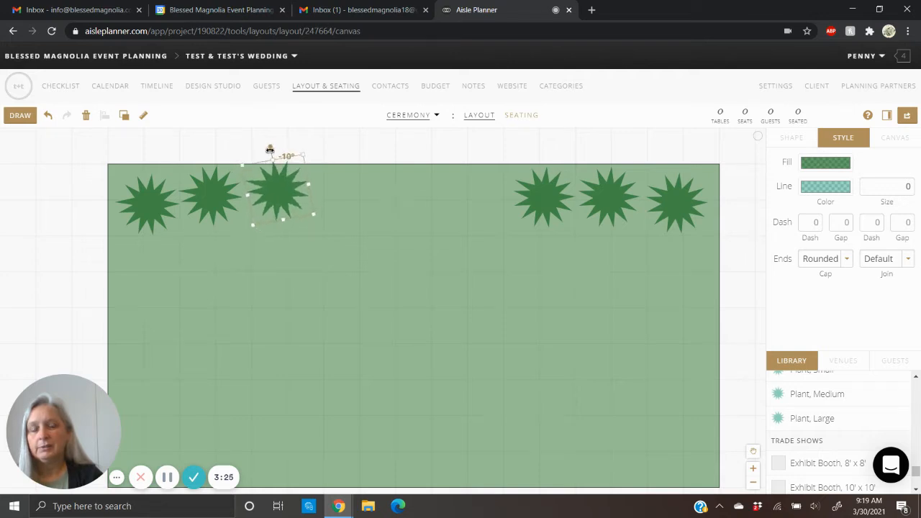
drag(273, 207, 276, 209)
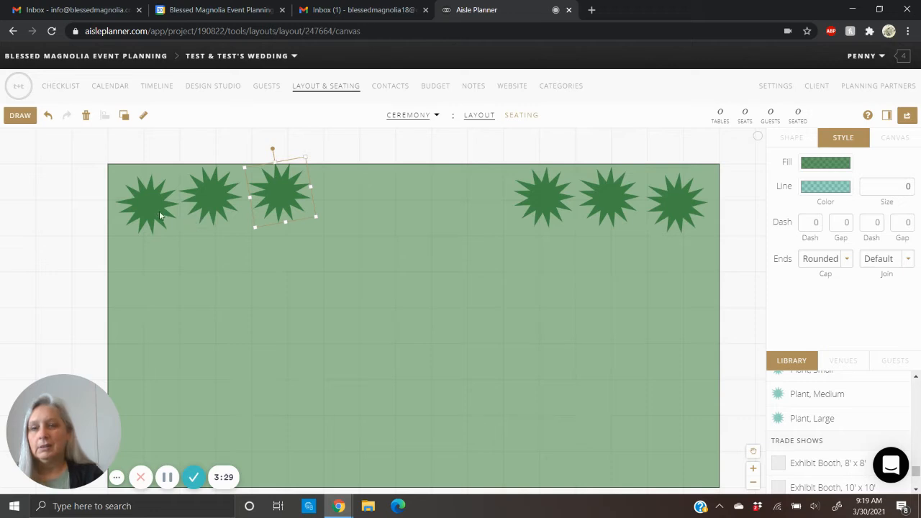
drag(159, 212, 157, 220)
click(223, 207)
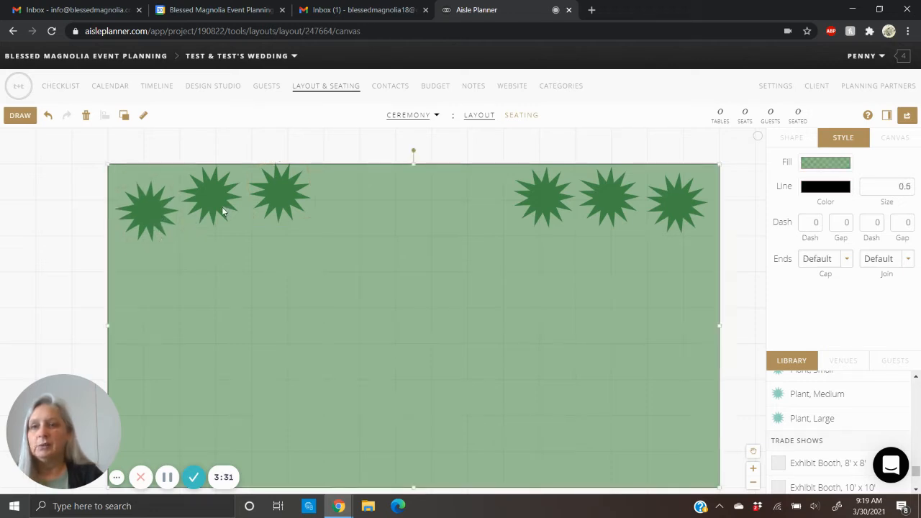
click(269, 204)
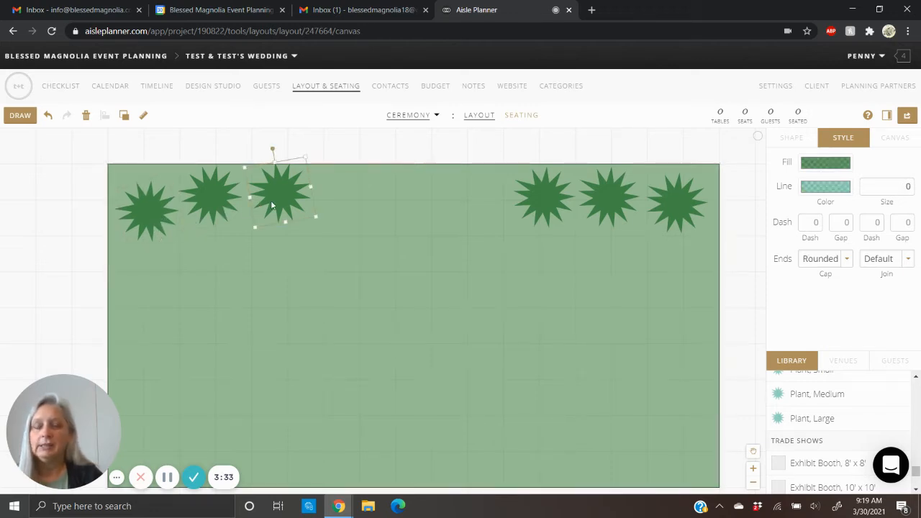
click(394, 258)
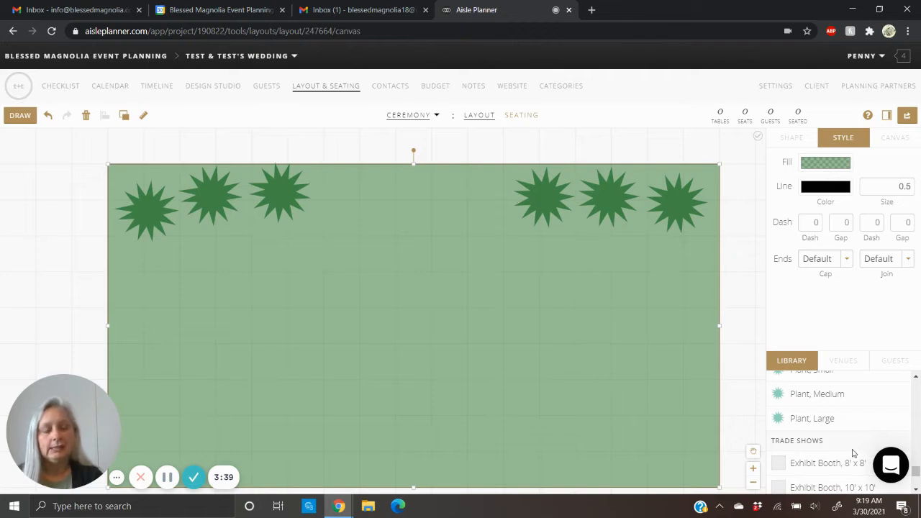
- Place the "Arched with 6' Aisle" ceremony seating from the library in the lower middle of the lawn
scroll(851, 455, down, 5)
scroll(852, 451, up, 5)
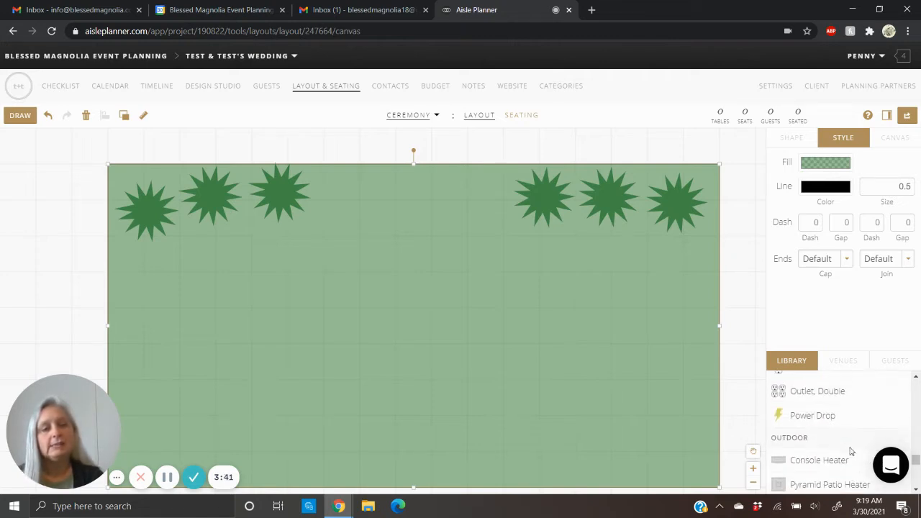
scroll(852, 451, up, 5)
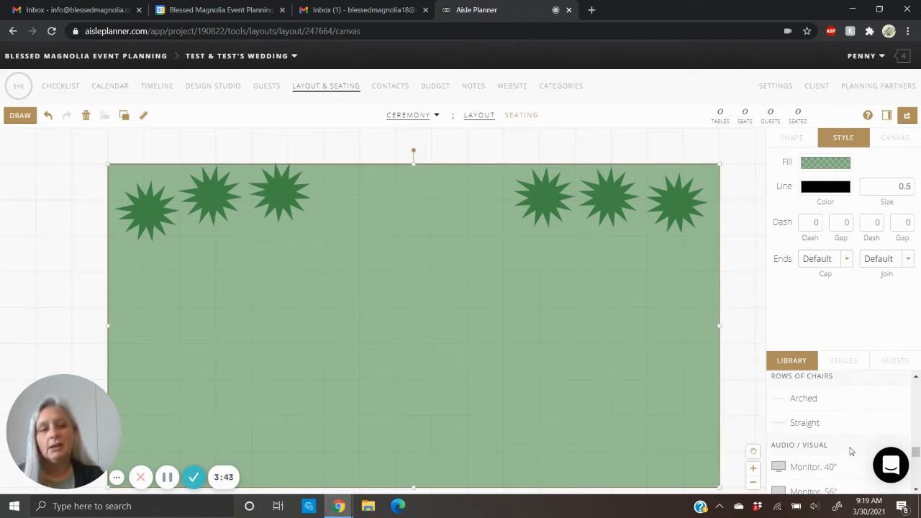
scroll(852, 451, up, 1)
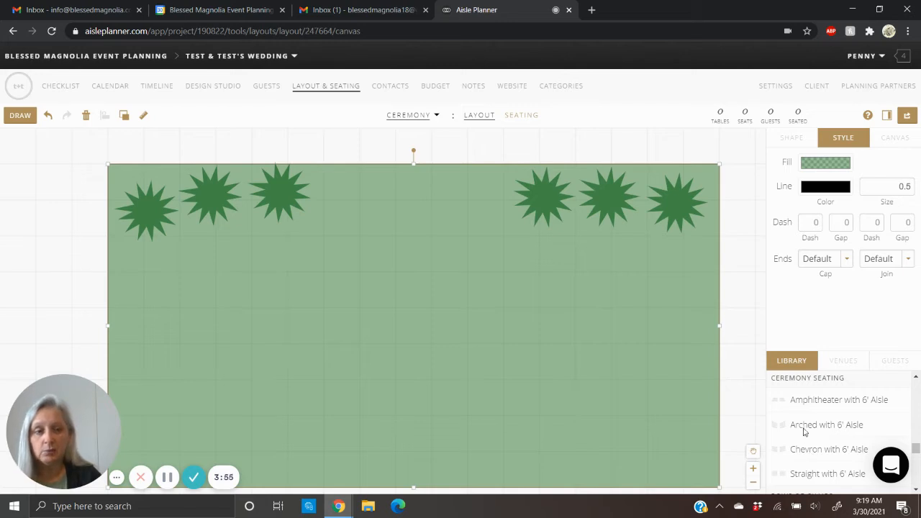
scroll(810, 428, down, 1)
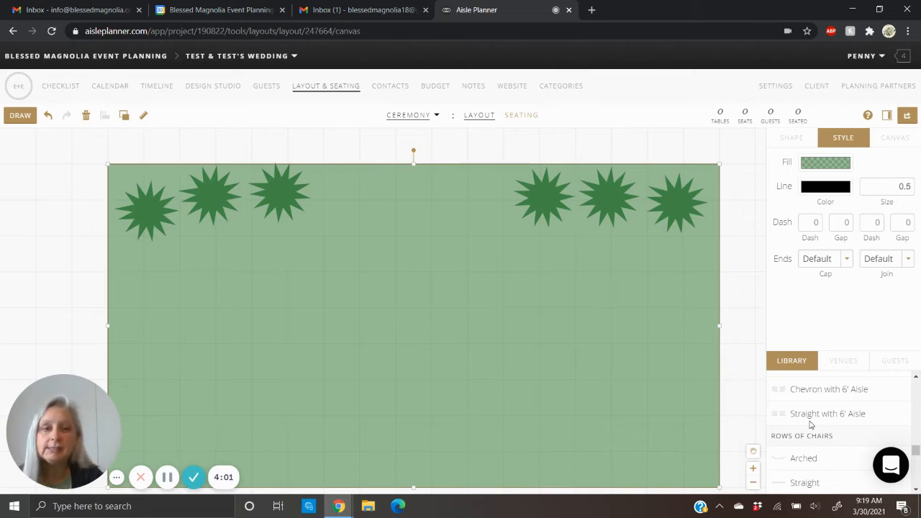
scroll(811, 426, up, 1)
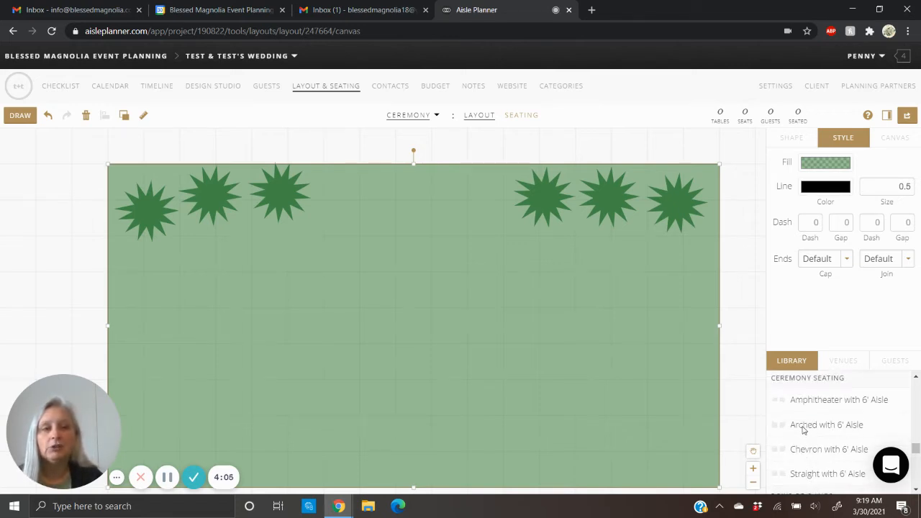
drag(803, 427, 399, 368)
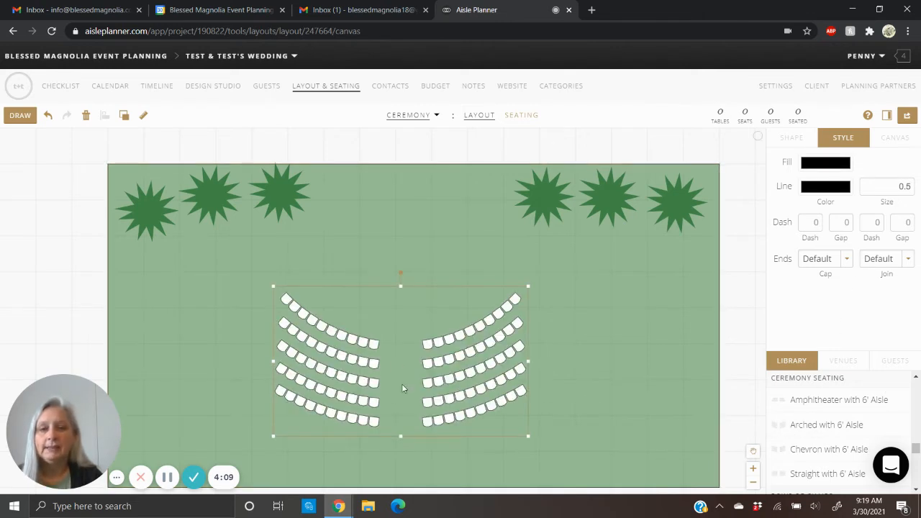
- Set the spacing between seats of the arched seating block to 6 inches
click(795, 142)
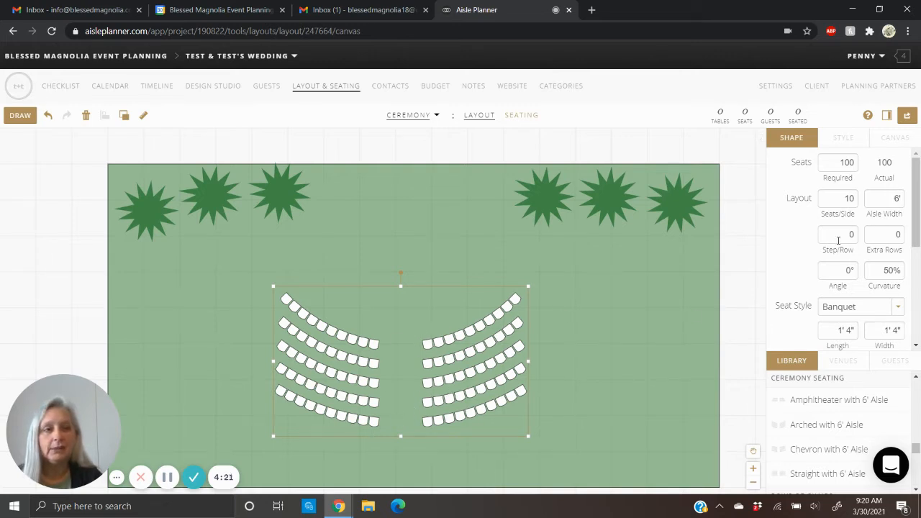
scroll(839, 239, down, 1)
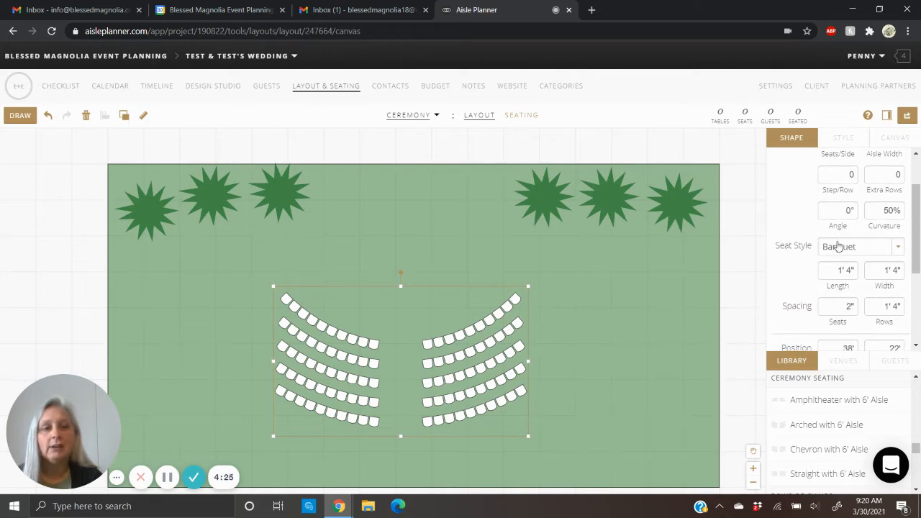
scroll(839, 246, down, 1)
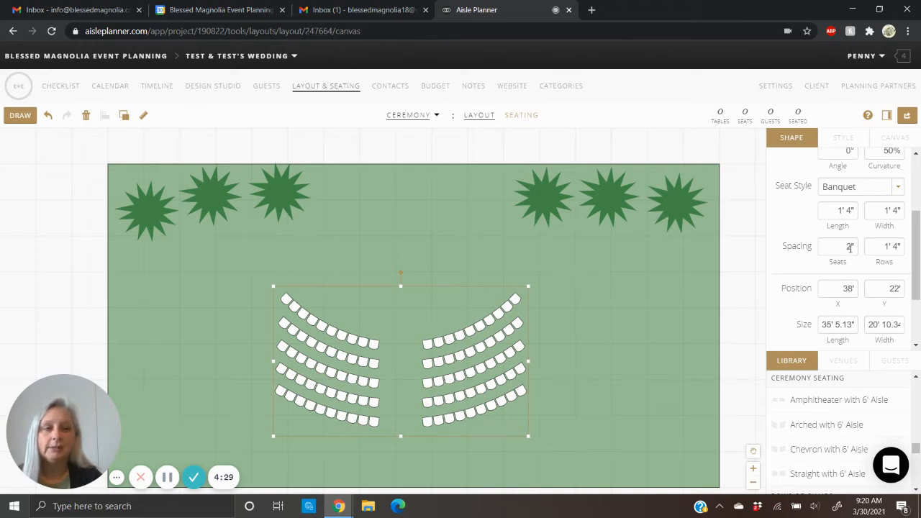
click(851, 247)
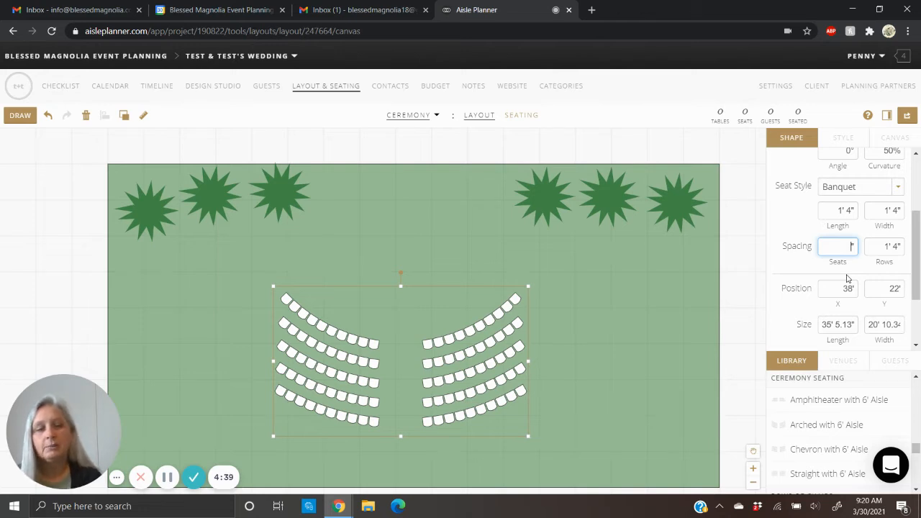
text(6)
key(Return)
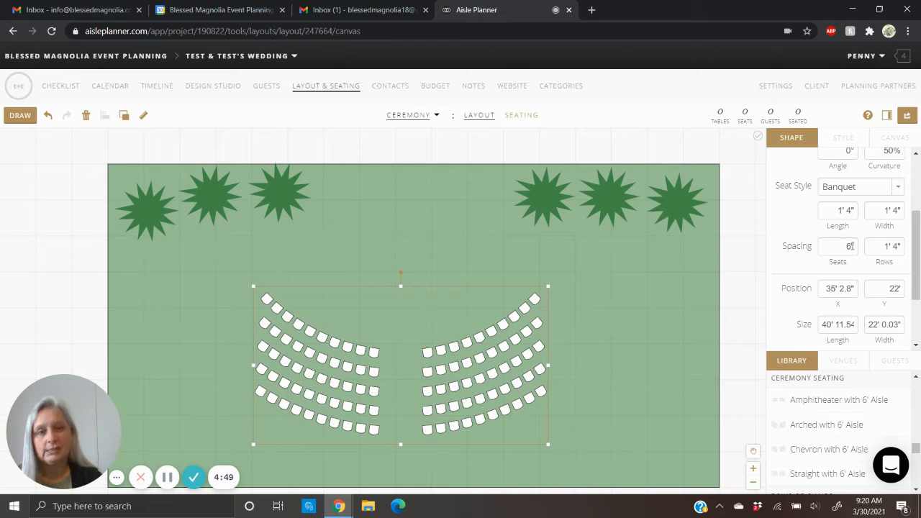
- Set the arched seating block to 50 required seats with 5 seats per side
scroll(851, 247, up, 2)
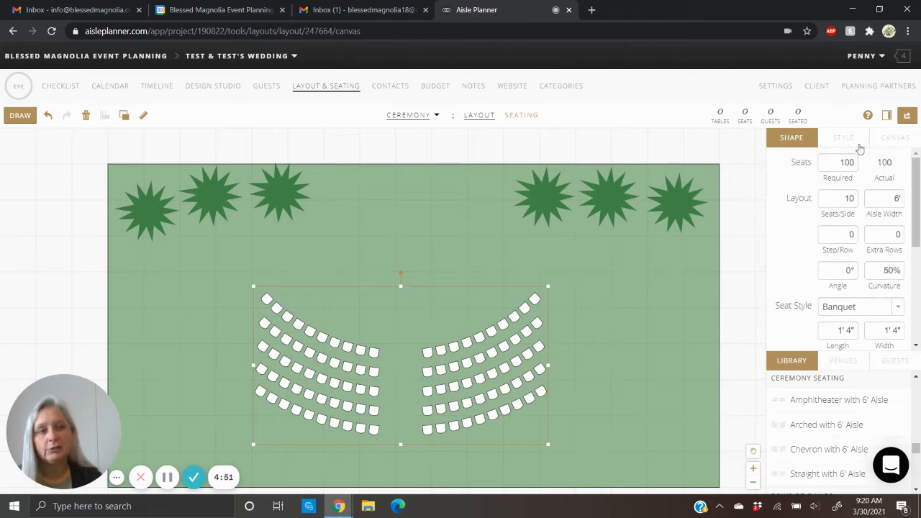
double_click(855, 162)
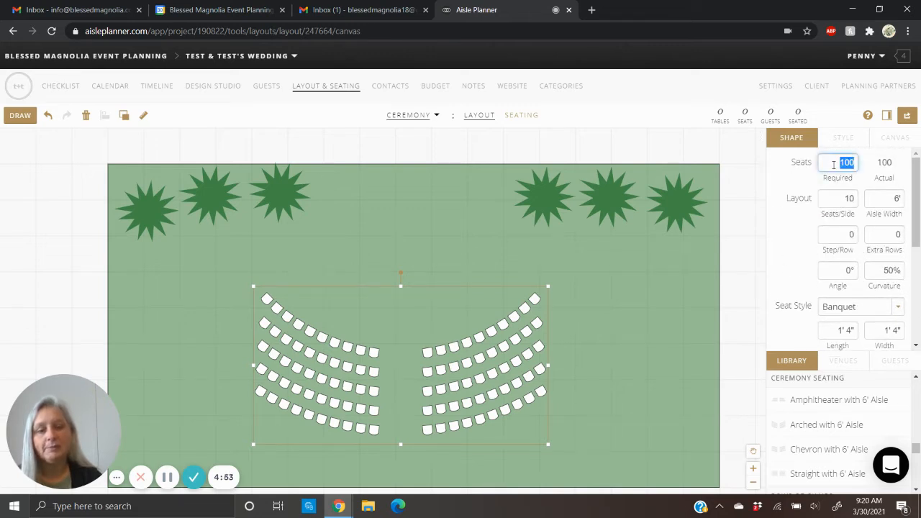
text(50)
key(Return)
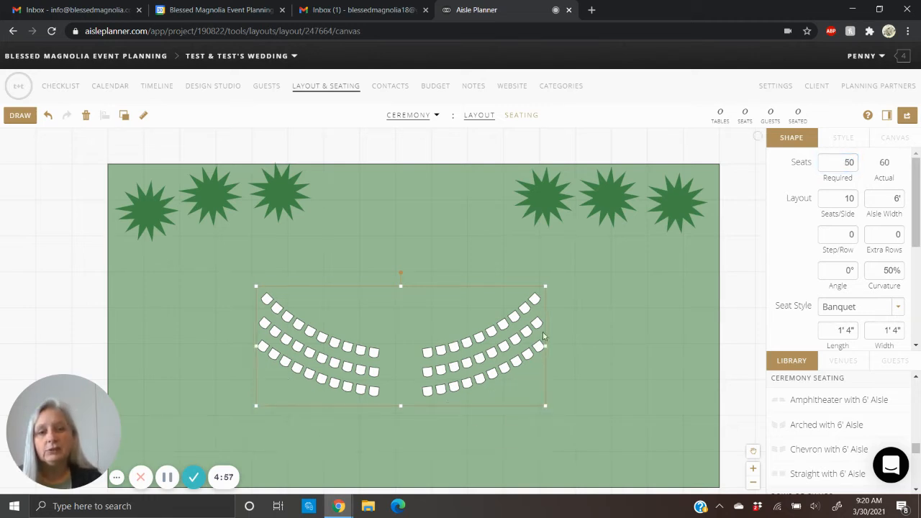
double_click(850, 198)
text(5)
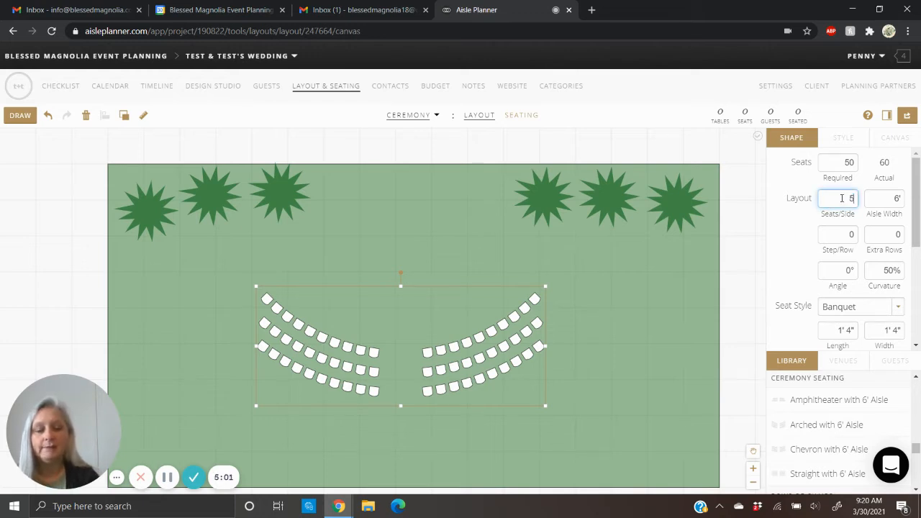
key(Return)
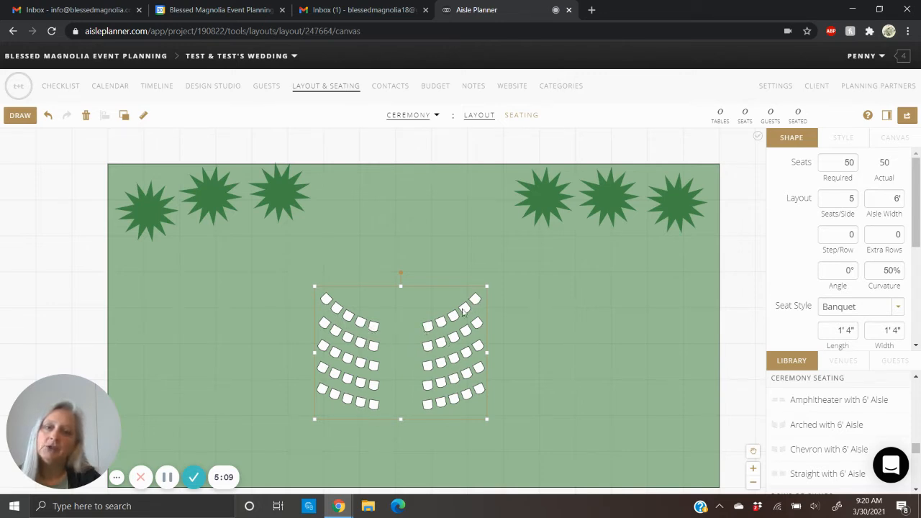
- Set the spacing between seats to 2 feet and move the seating block slightly up on the lawn
scroll(850, 259, down, 1)
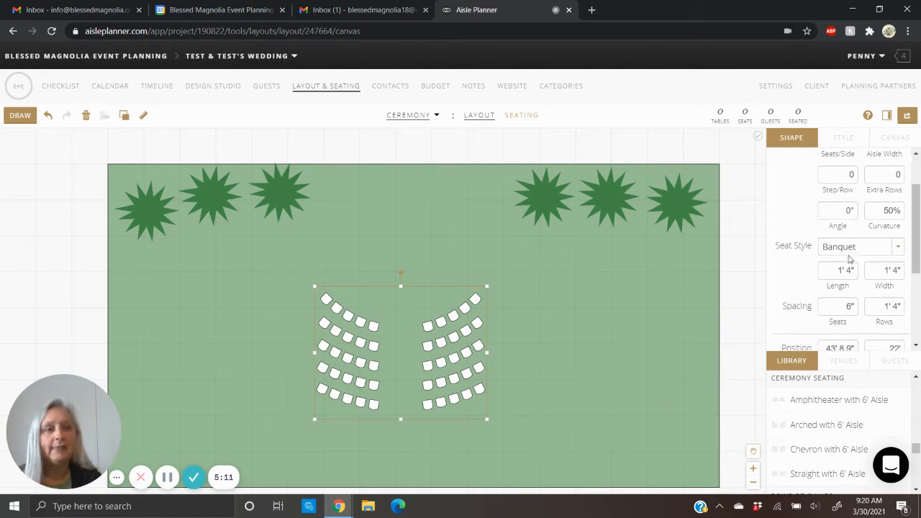
scroll(850, 260, down, 1)
double_click(848, 247)
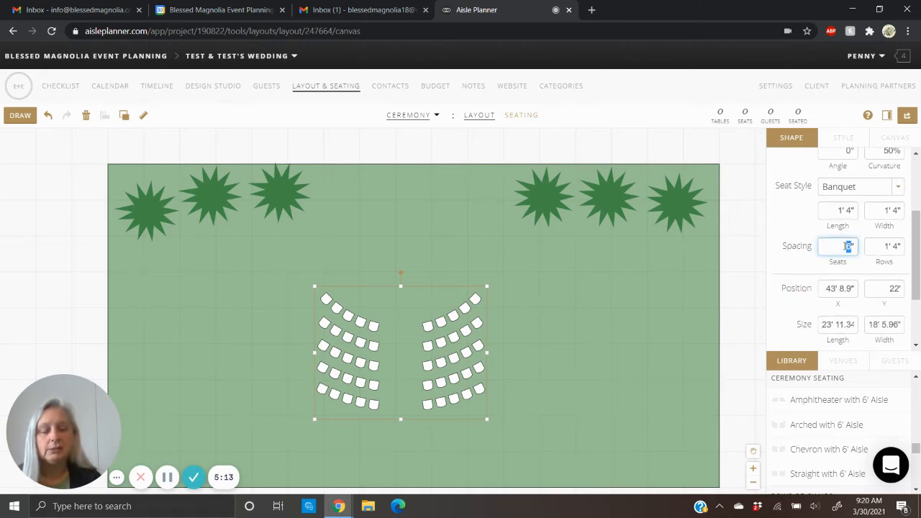
text(12)
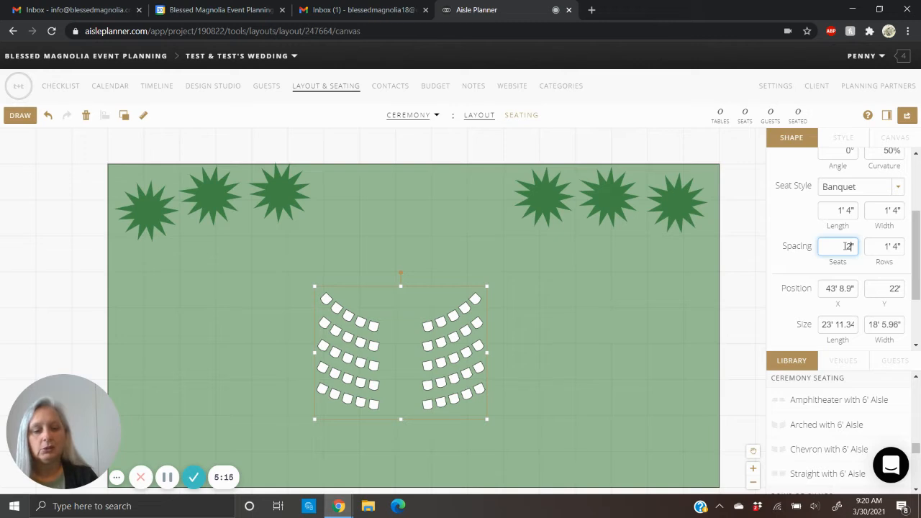
key(Return)
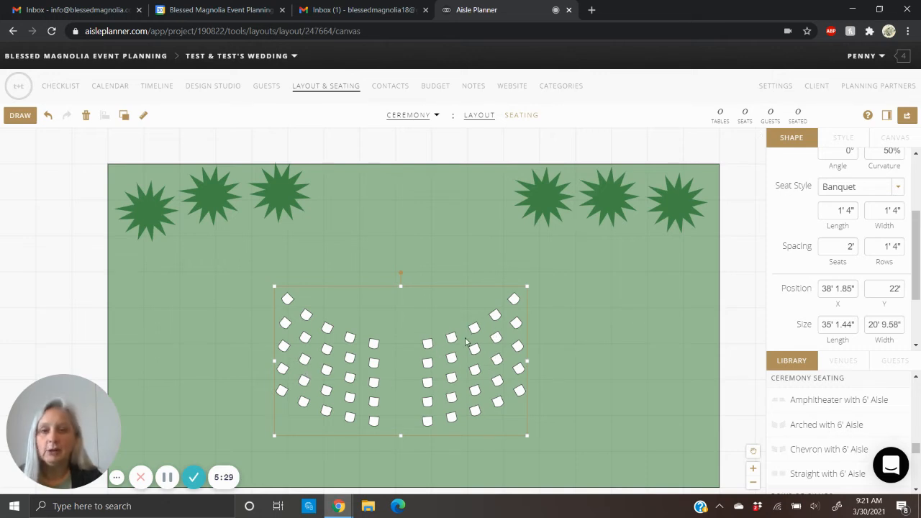
mouse_move(400, 347)
mouse_down()
mouse_move(406, 309)
mouse_move(399, 331)
mouse_up()
click(602, 328)
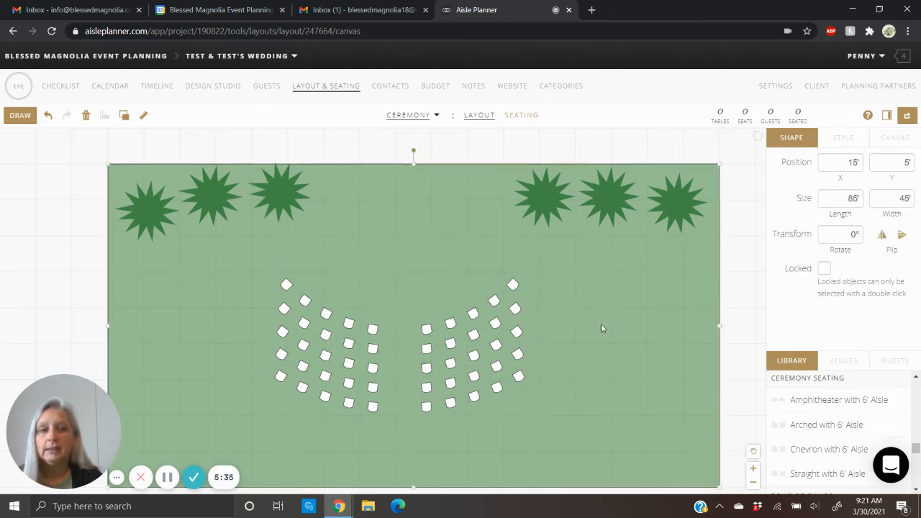
- Draw a rectangle about 17' long and 3' wide between the two tree groups, above the arched seating
scroll(808, 424, down, 3)
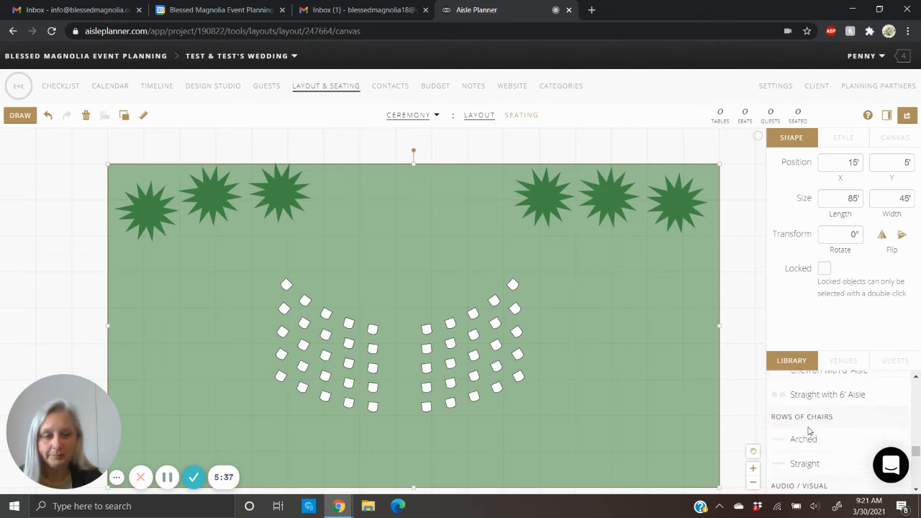
scroll(809, 430, down, 1)
scroll(808, 431, down, 4)
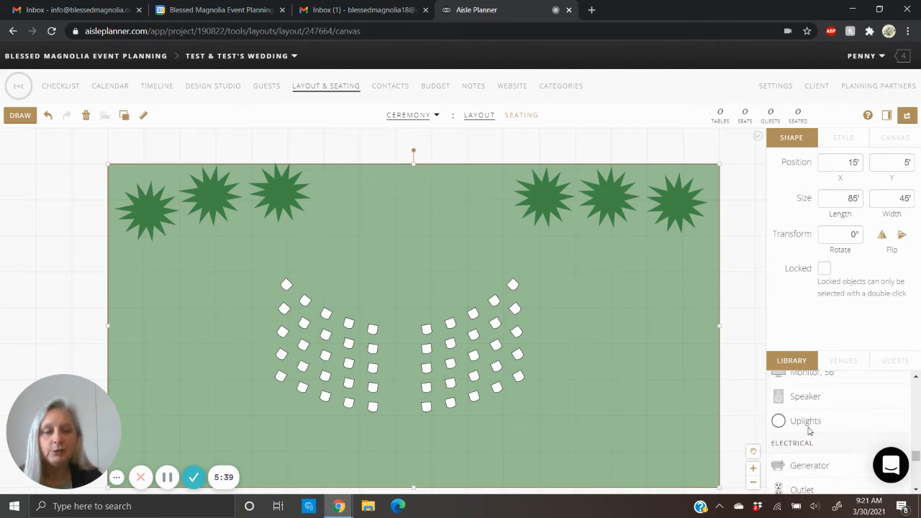
scroll(809, 430, down, 4)
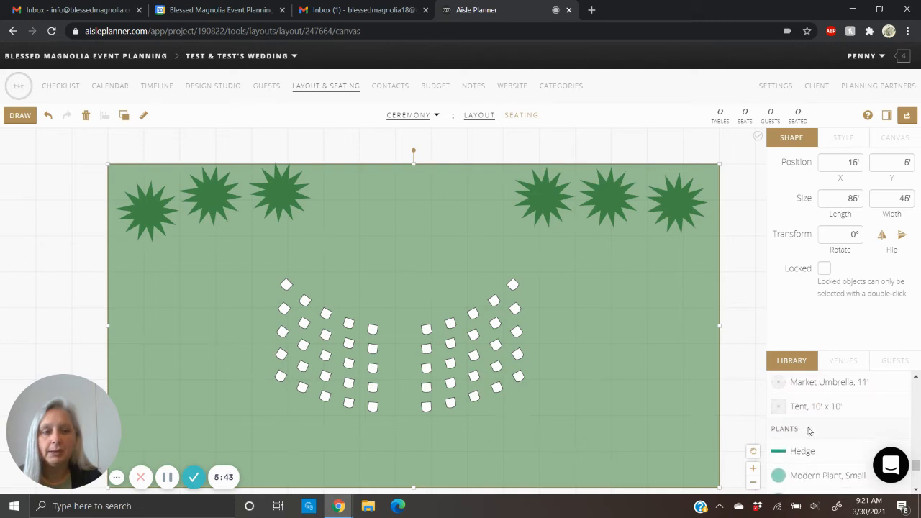
click(11, 117)
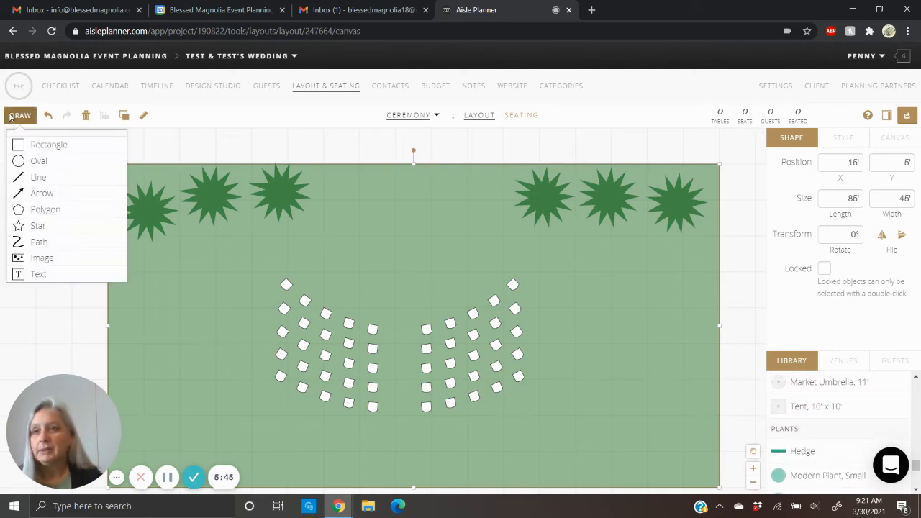
click(18, 147)
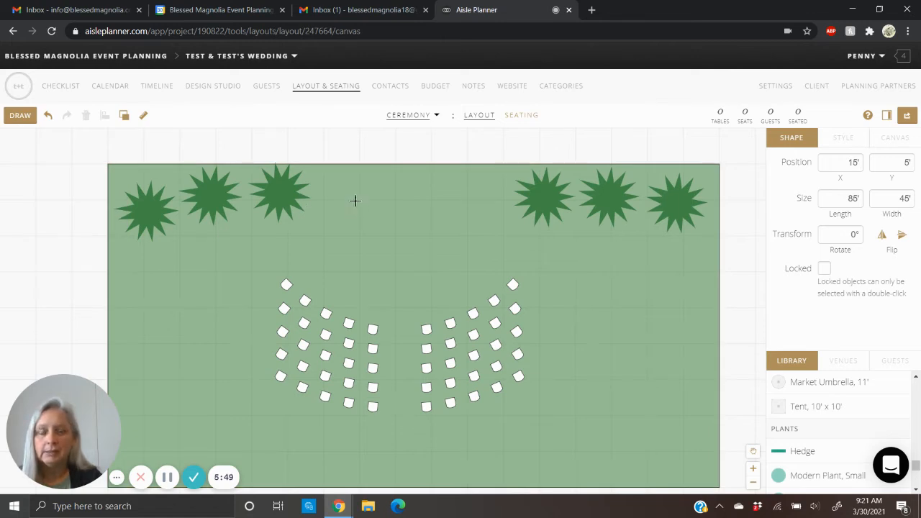
mouse_move(353, 200)
mouse_down()
mouse_move(390, 221)
mouse_move(465, 221)
mouse_up()
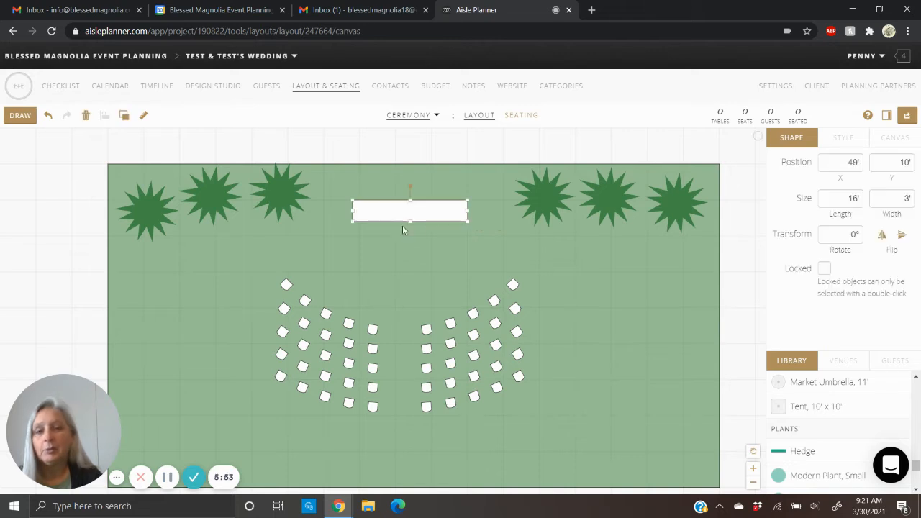
drag(352, 201, 345, 200)
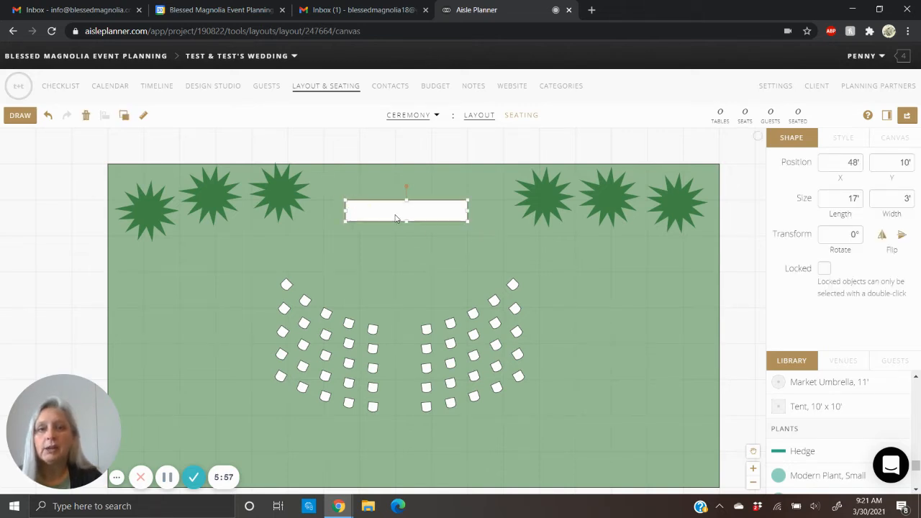
- Fill the new rectangle with brown #785e2c and make the fill slightly transparent
click(847, 139)
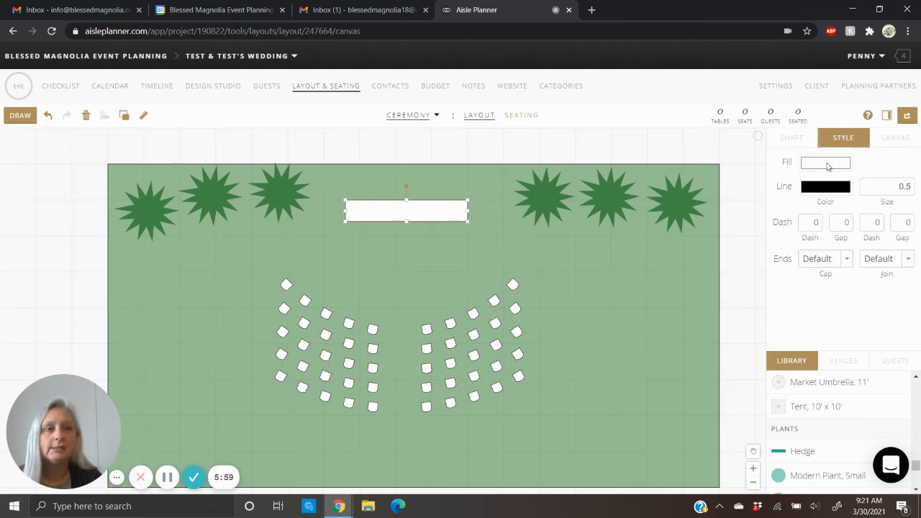
click(828, 167)
click(794, 242)
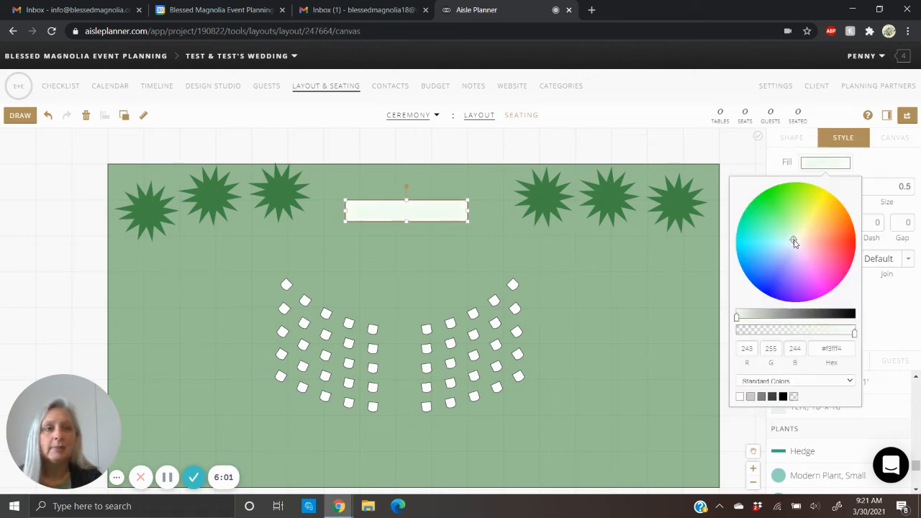
click(825, 218)
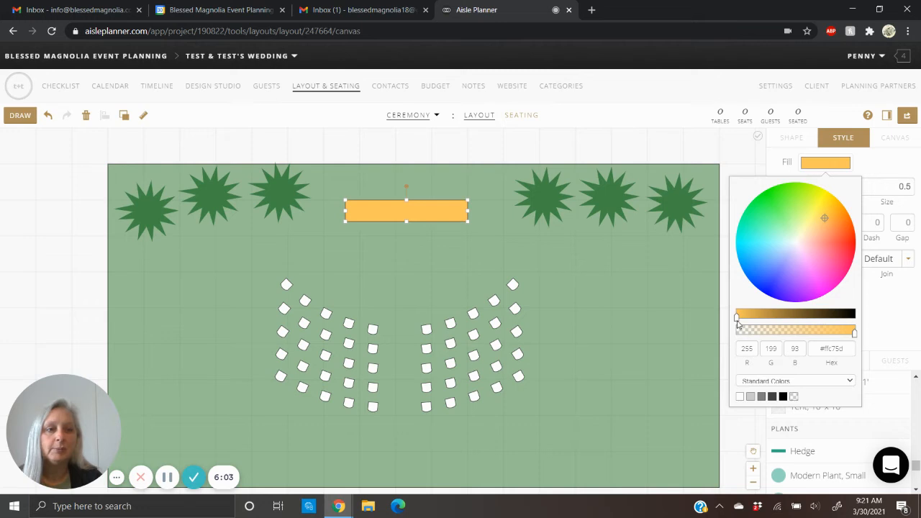
drag(738, 324, 800, 315)
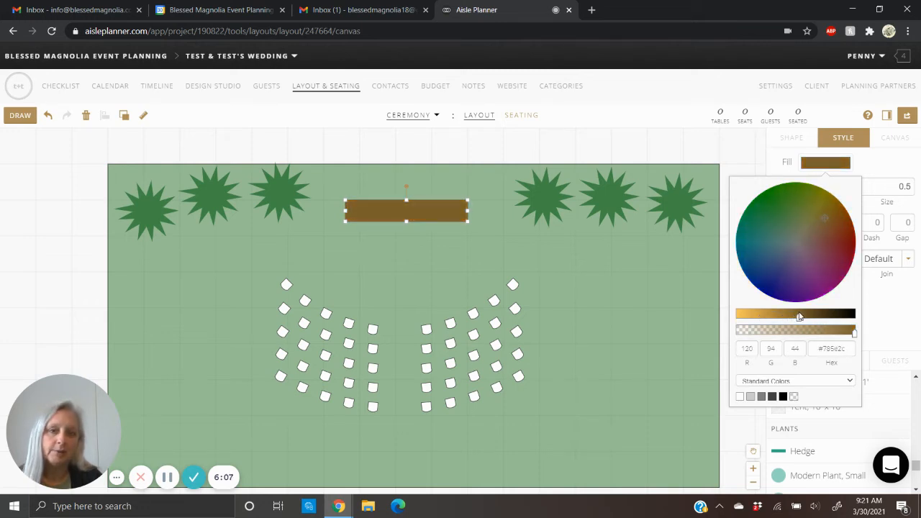
drag(854, 334, 834, 335)
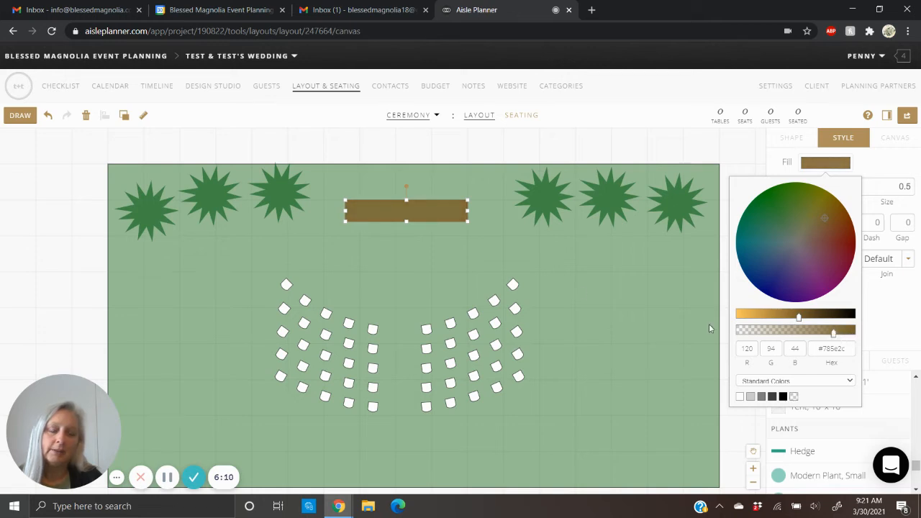
click(398, 251)
- Add the text label "Arbor" on the brown rectangle and shift it toward the rectangle's center
click(9, 121)
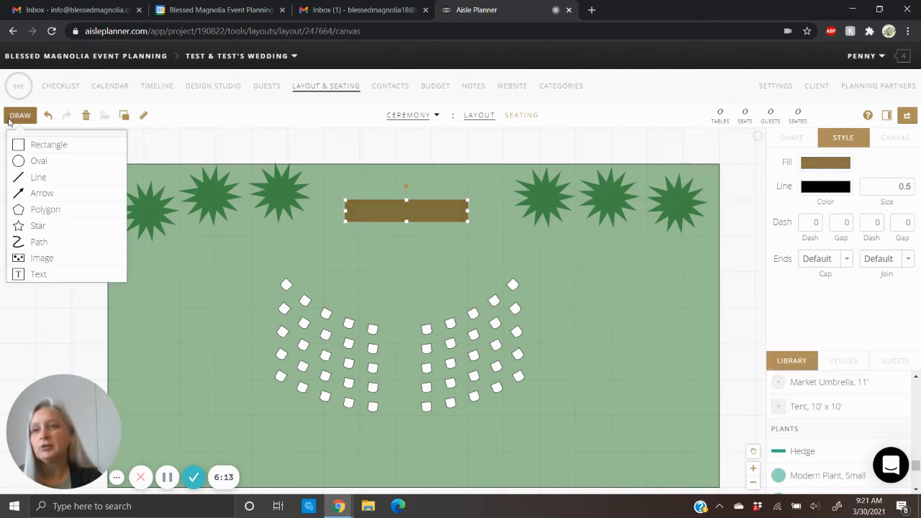
click(34, 280)
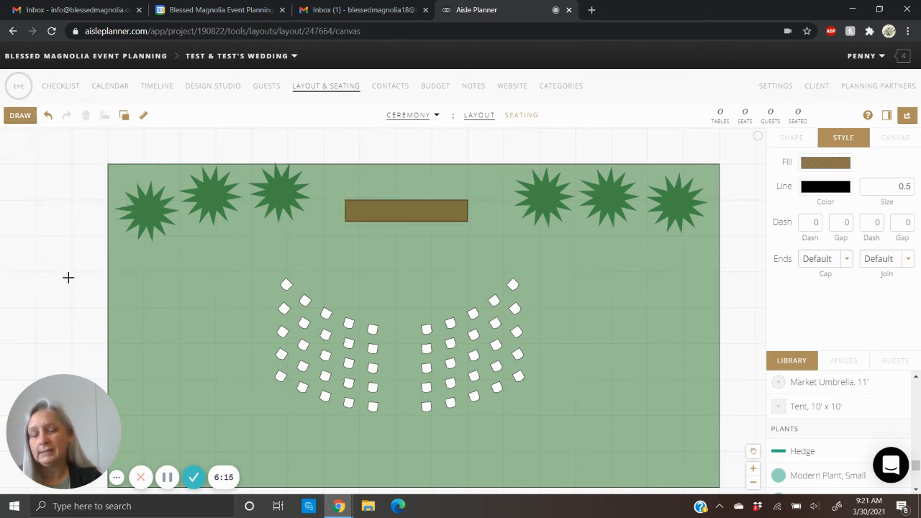
click(395, 212)
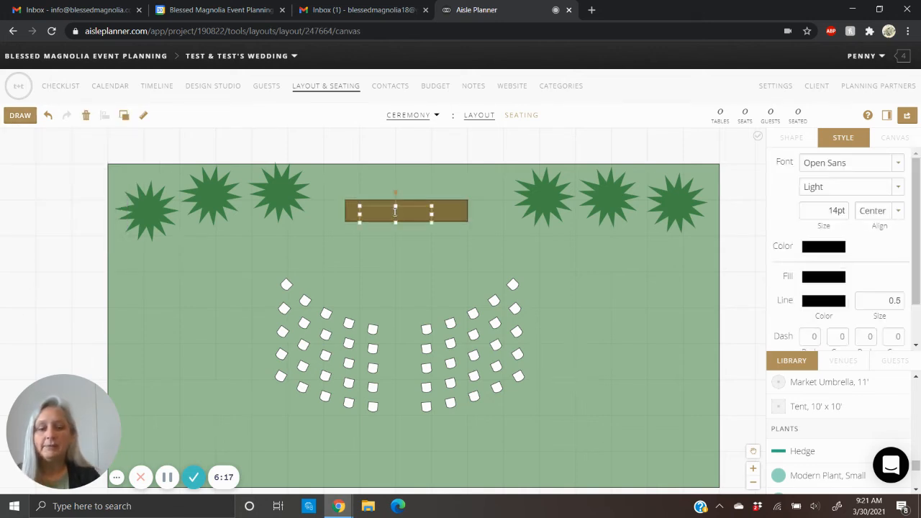
text(Arbor)
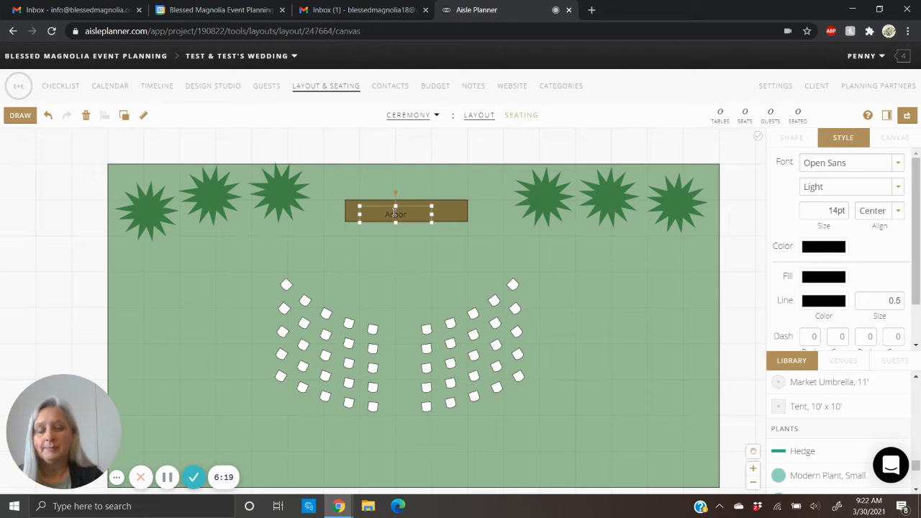
click(409, 266)
drag(400, 215, 408, 215)
click(402, 275)
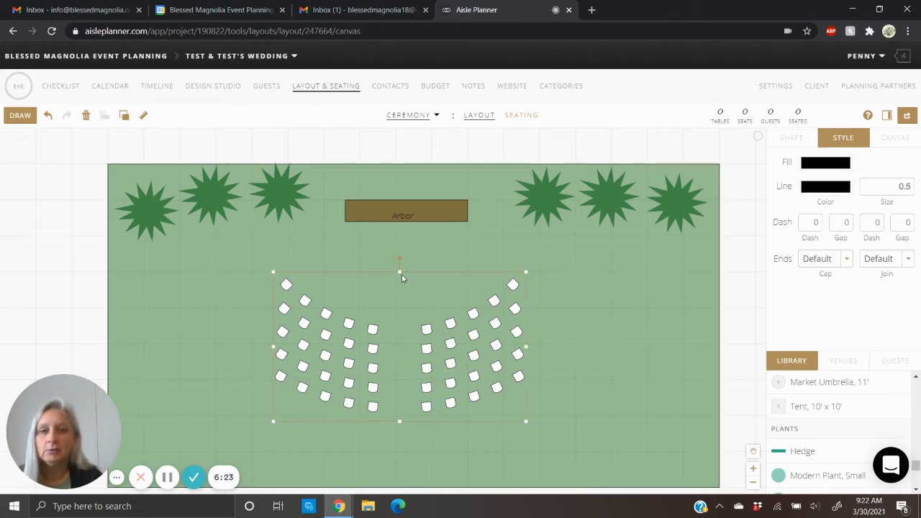
click(583, 282)
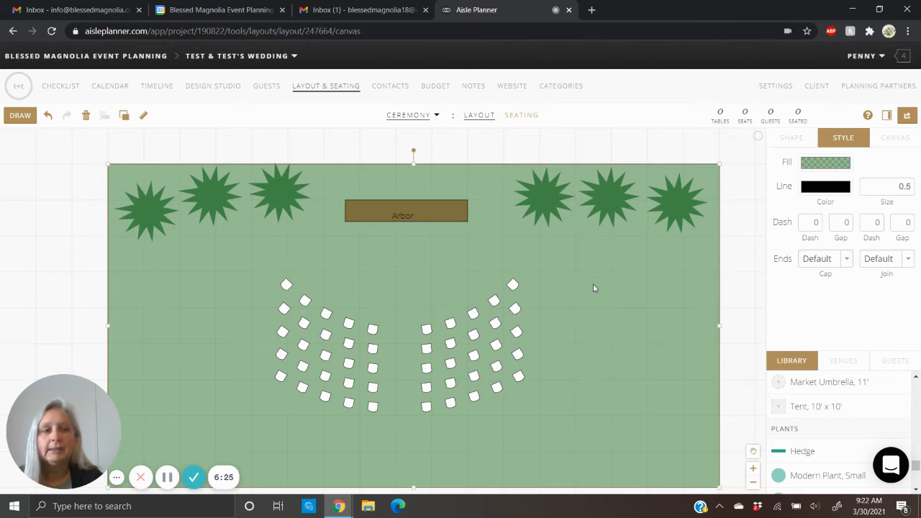
- Place a 30" Round table without chairs from the library just below the arbor, centered on it
scroll(816, 405, down, 3)
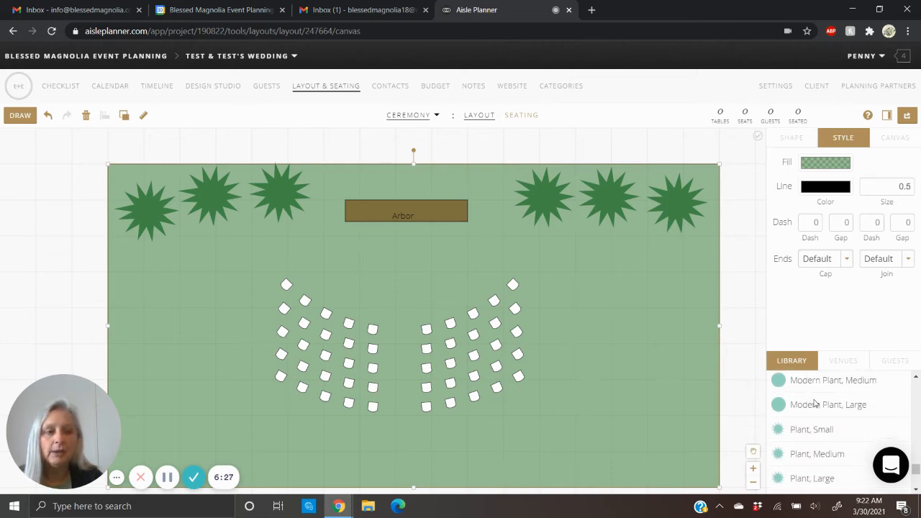
scroll(815, 404, up, 1)
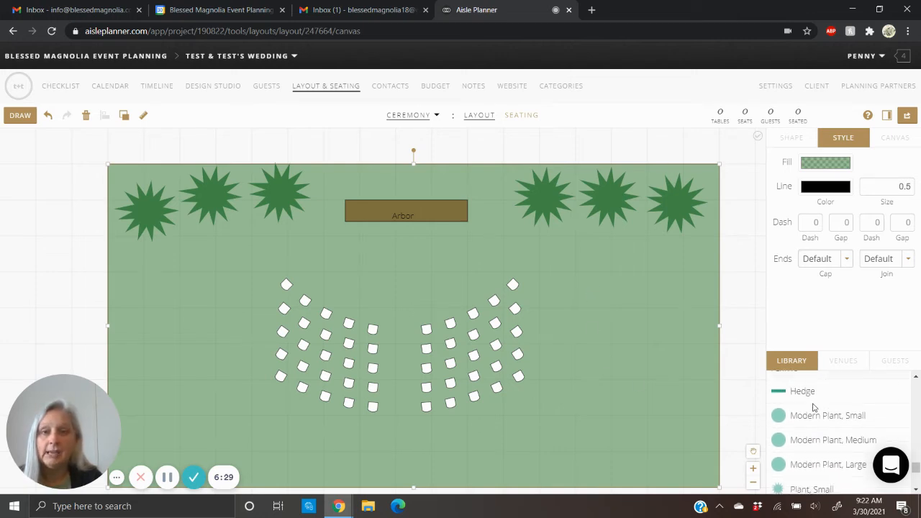
scroll(813, 408, up, 8)
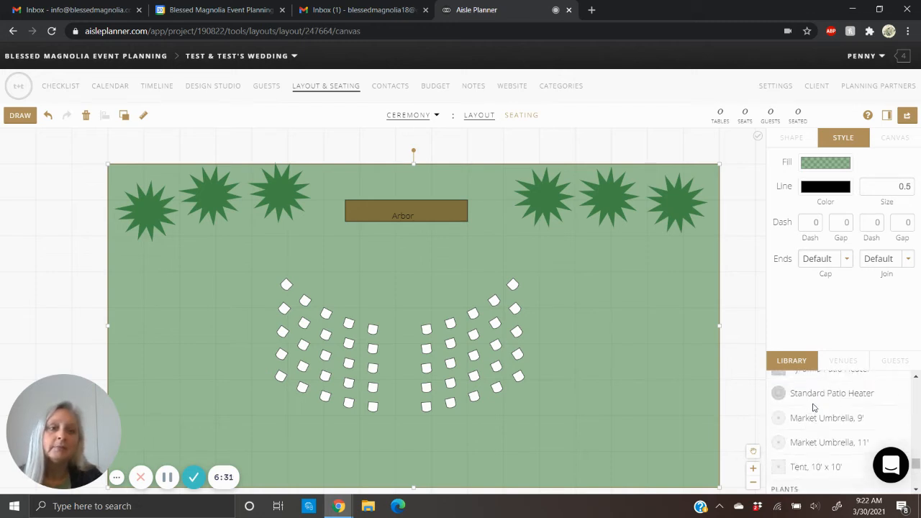
scroll(814, 407, up, 1)
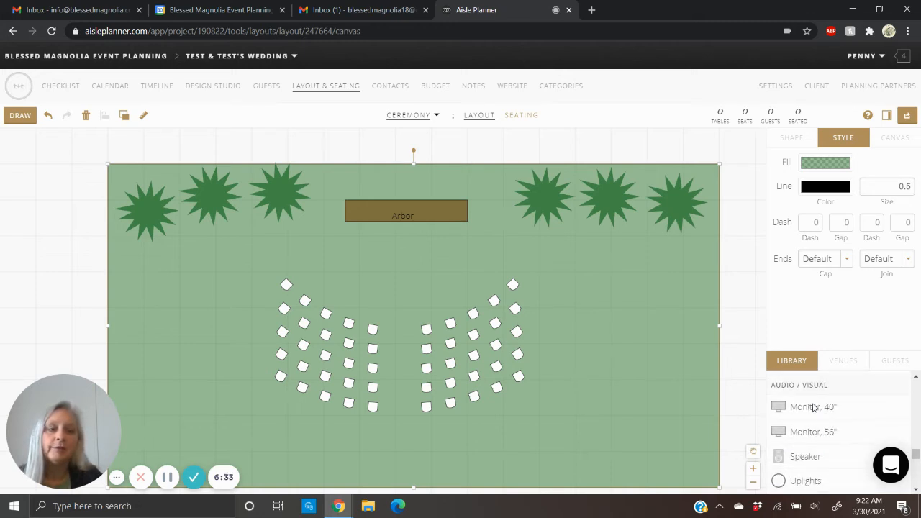
scroll(814, 407, up, 3)
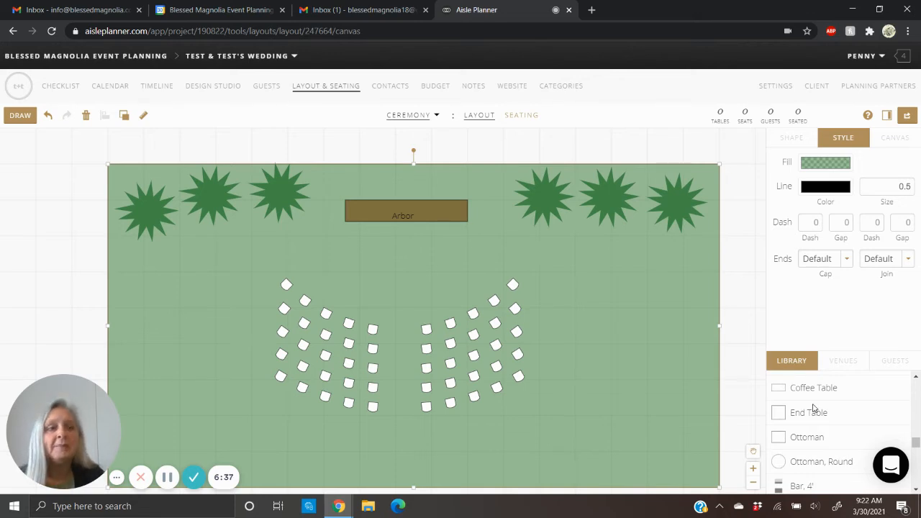
scroll(813, 408, up, 5)
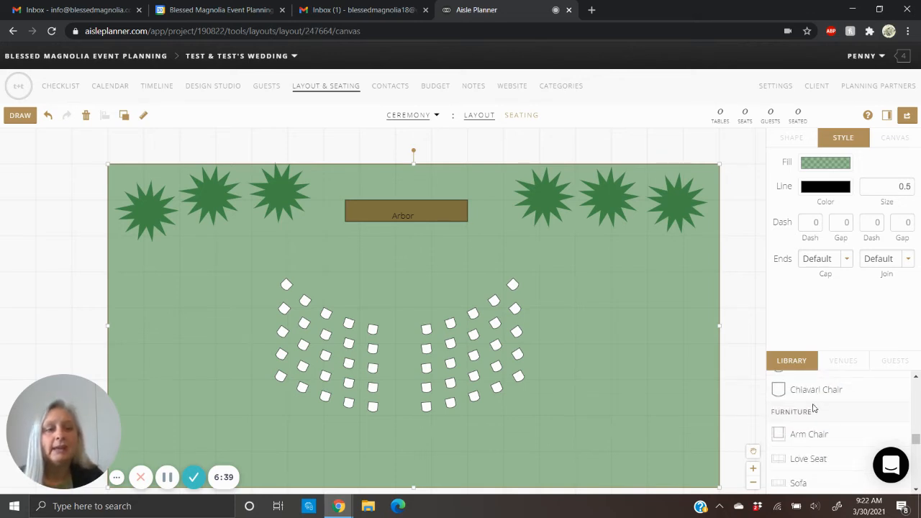
scroll(813, 408, up, 5)
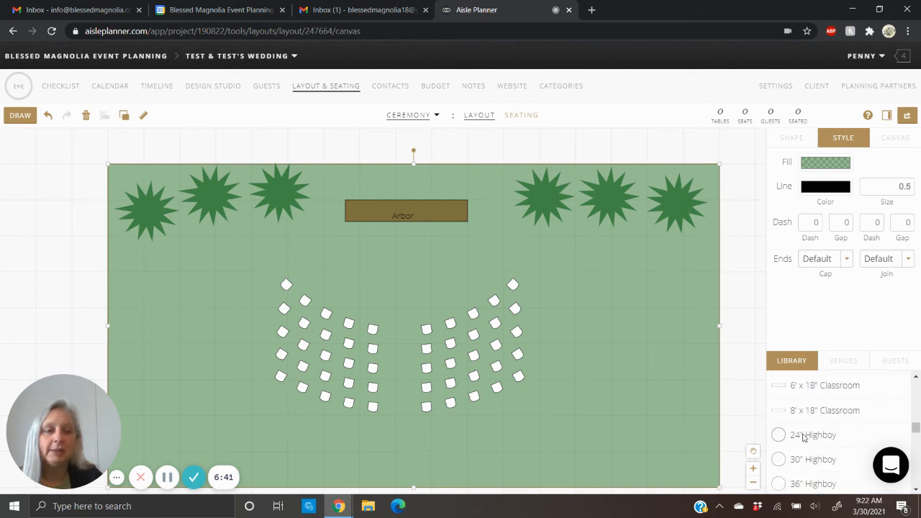
scroll(816, 437, up, 4)
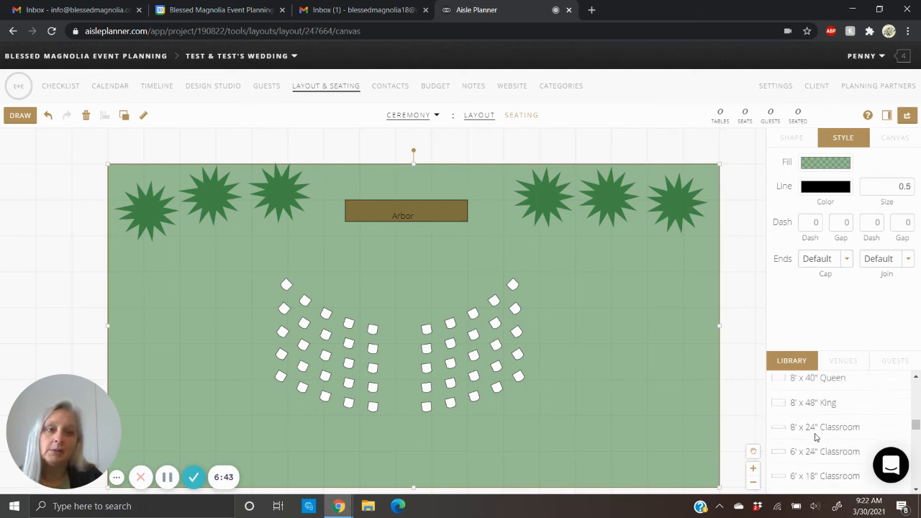
scroll(816, 437, up, 5)
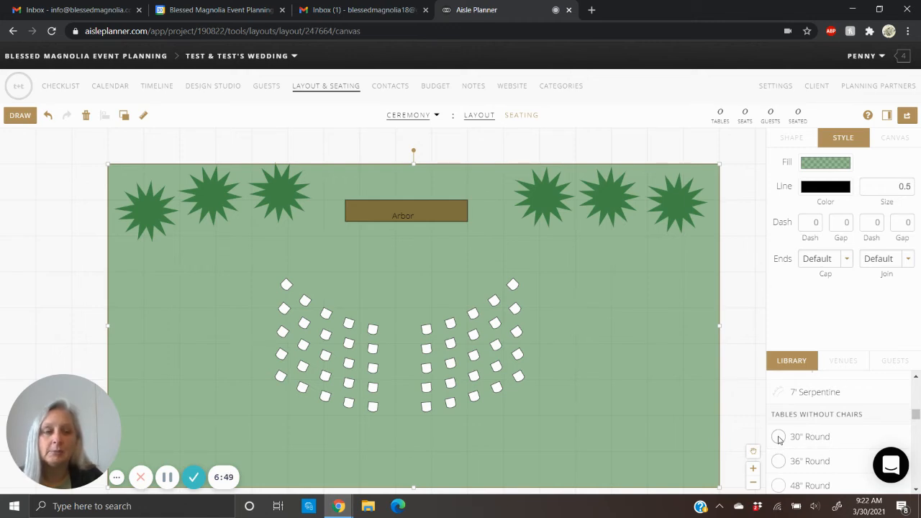
drag(779, 440, 385, 249)
click(355, 239)
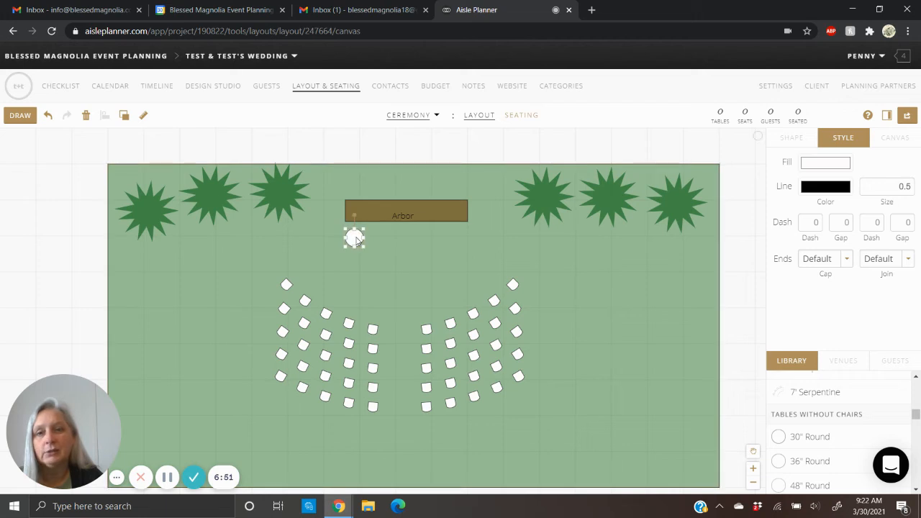
drag(355, 240, 405, 240)
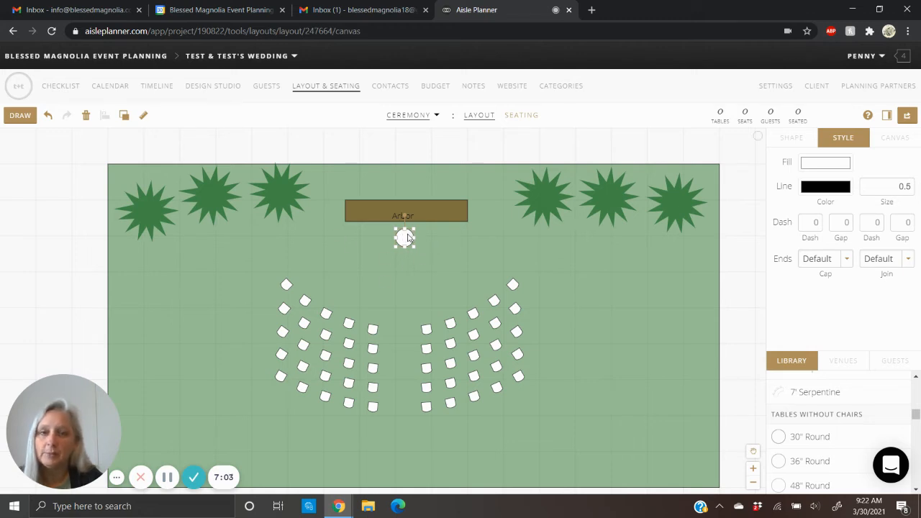
mouse_move(408, 244)
mouse_down()
mouse_move(452, 246)
mouse_move(495, 264)
mouse_move(414, 260)
mouse_move(407, 241)
mouse_up()
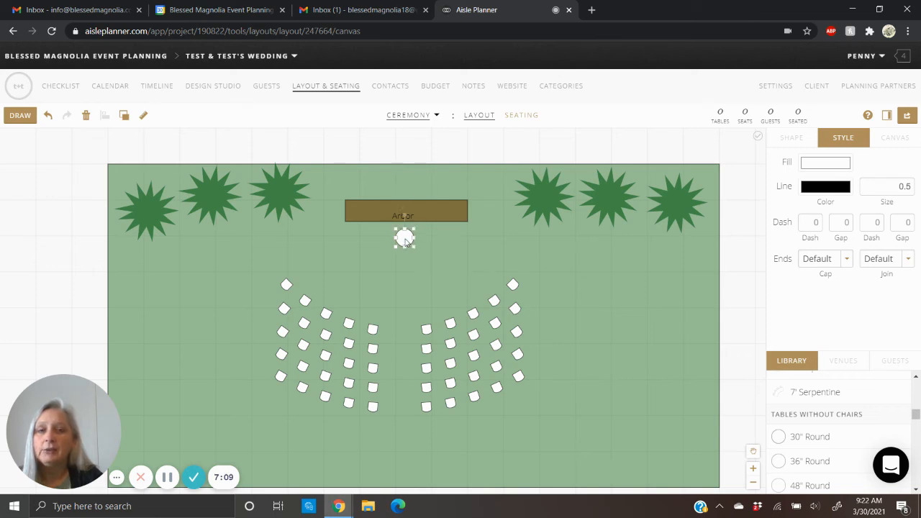
- Add the text label "Sand Ceremony" over the small round table and nudge it up onto the table
click(20, 115)
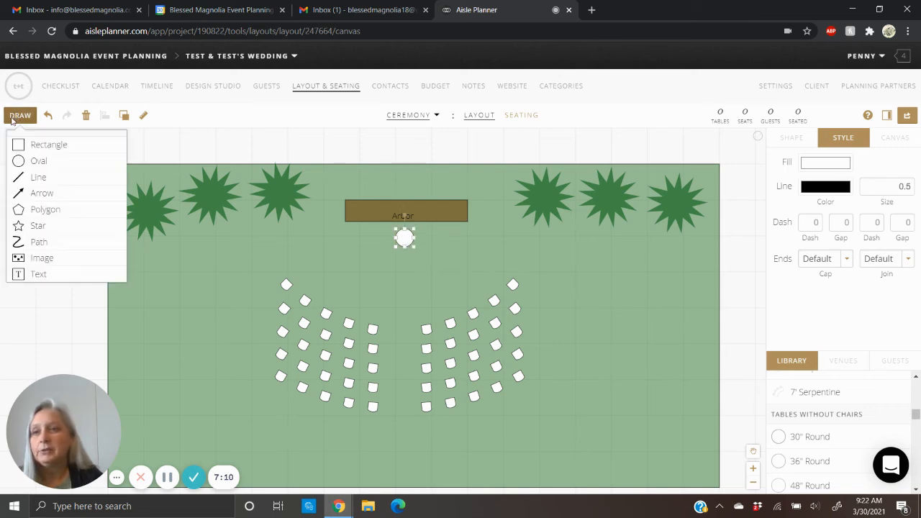
click(36, 276)
click(403, 241)
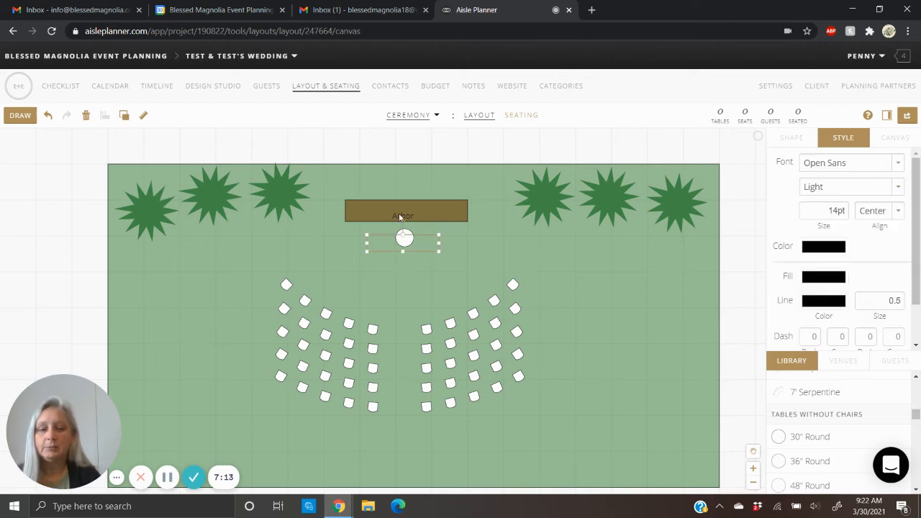
text(Sand Ceremony)
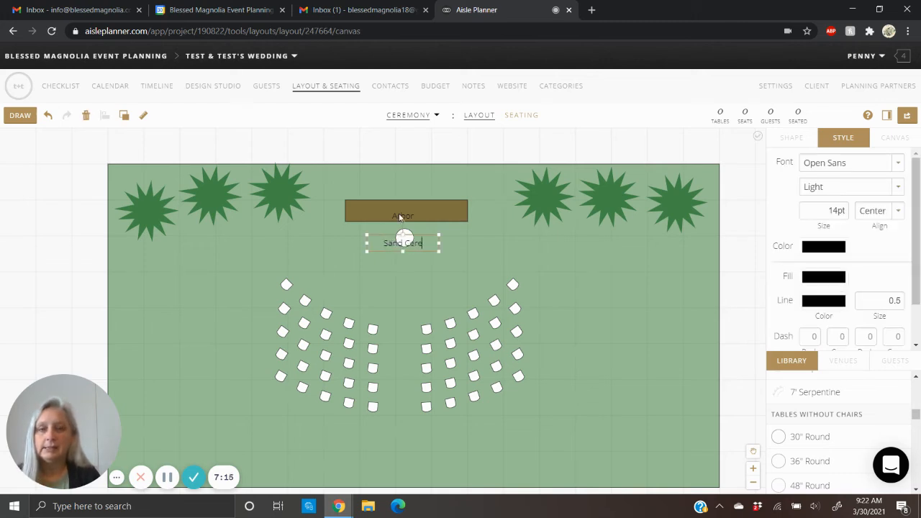
drag(403, 242, 403, 239)
click(412, 257)
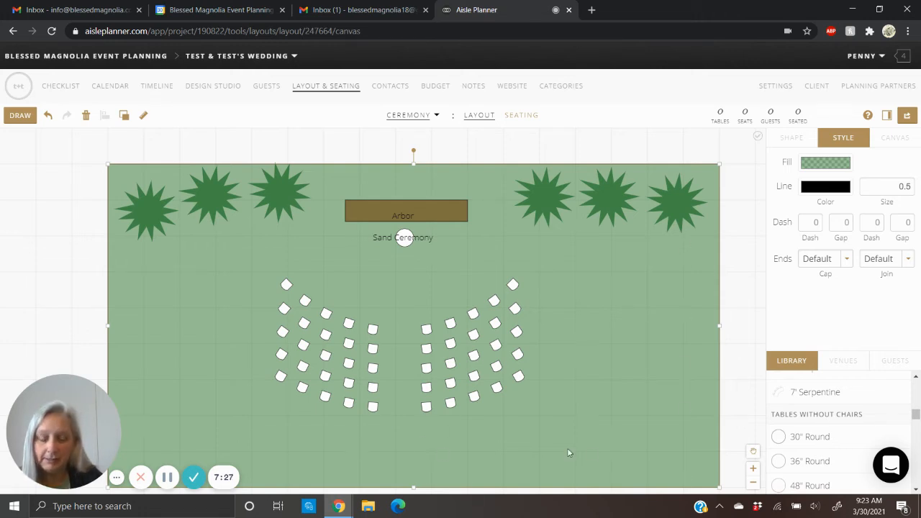
- Place a Modern Plant, Medium from the library behind the right seating block's aisle end and fill it with white
scroll(821, 444, down, 15)
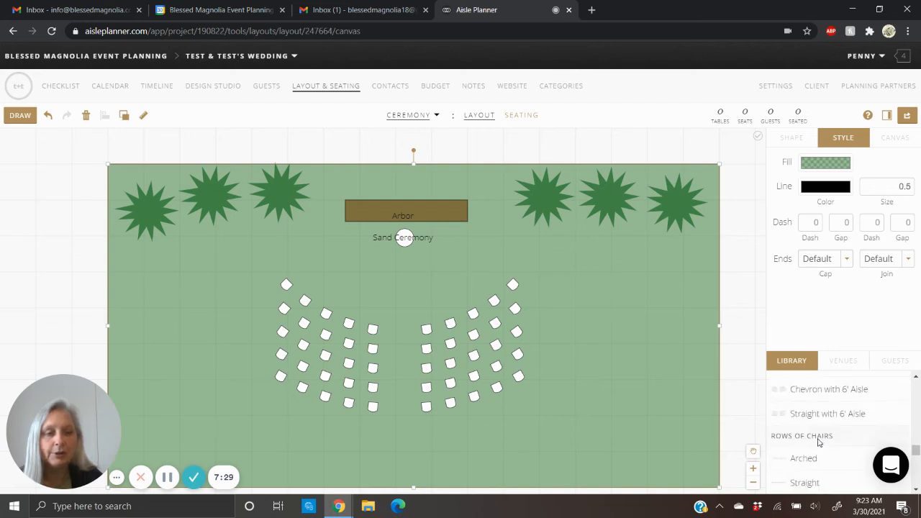
scroll(818, 443, down, 8)
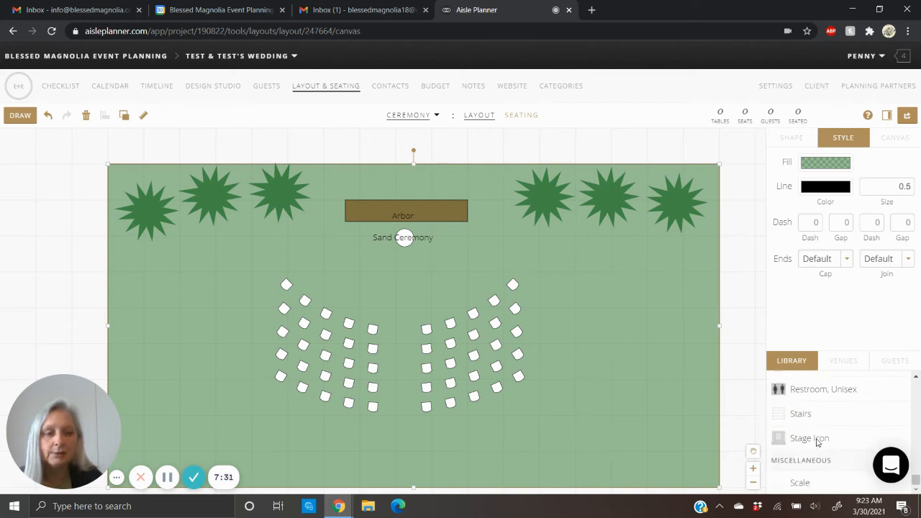
scroll(817, 443, up, 10)
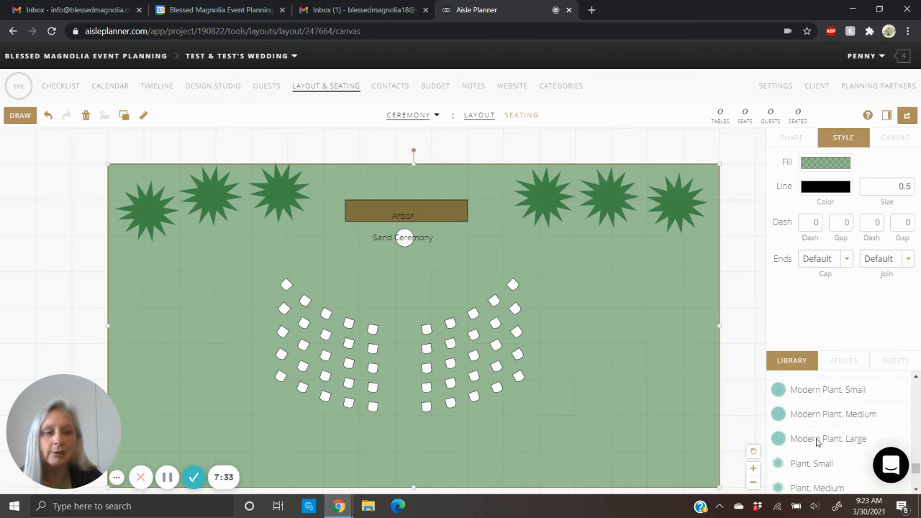
drag(781, 418, 427, 433)
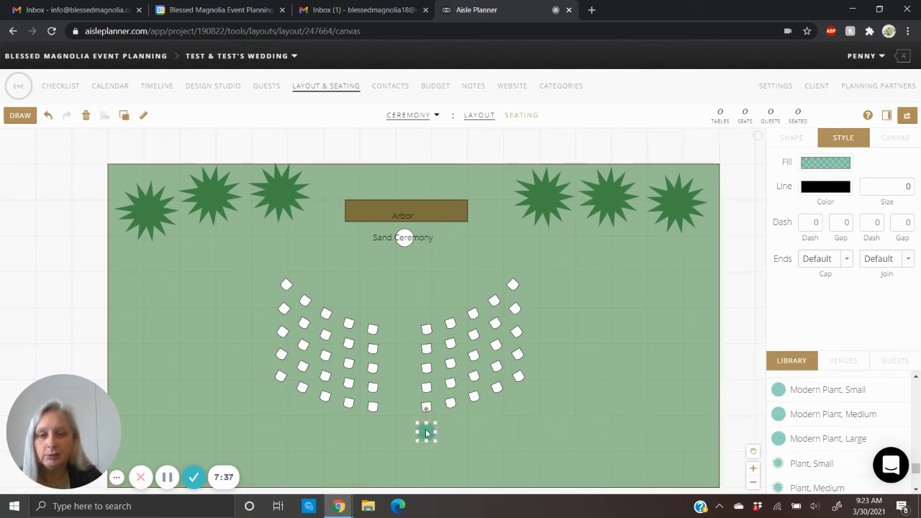
click(832, 166)
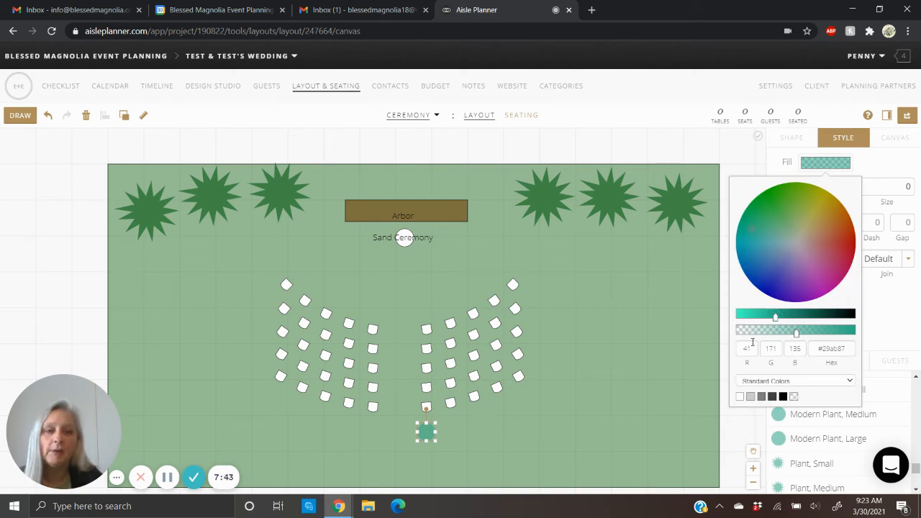
click(740, 396)
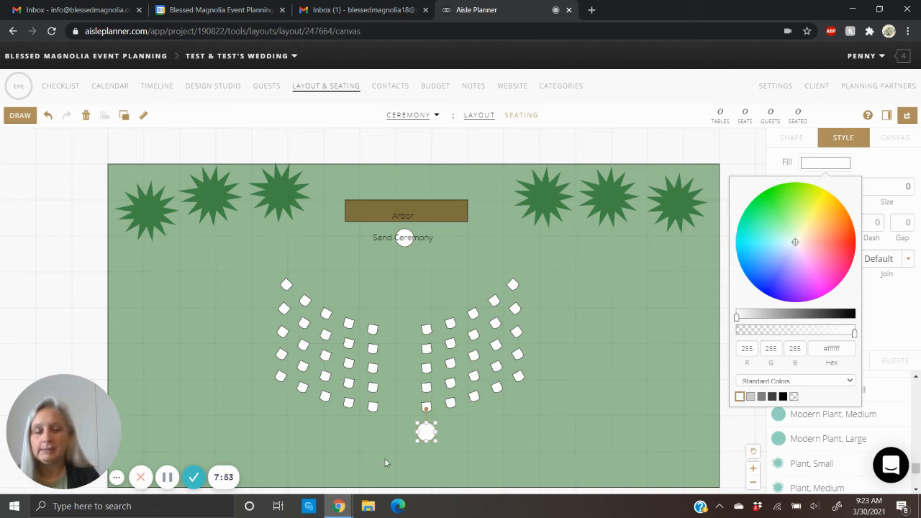
- Duplicate the white plant, place the copy behind the left seating block, and shift both plants slightly outward from the aisle
key(ctrl+v)
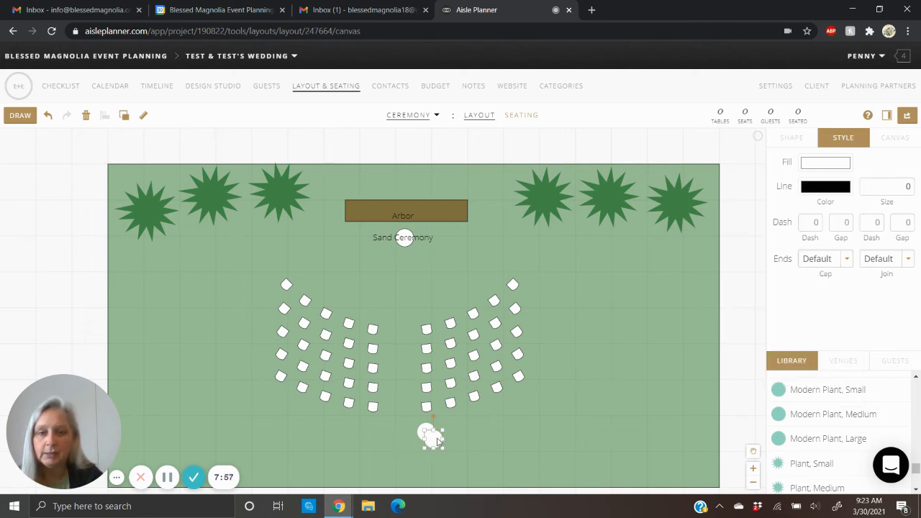
drag(437, 438, 374, 435)
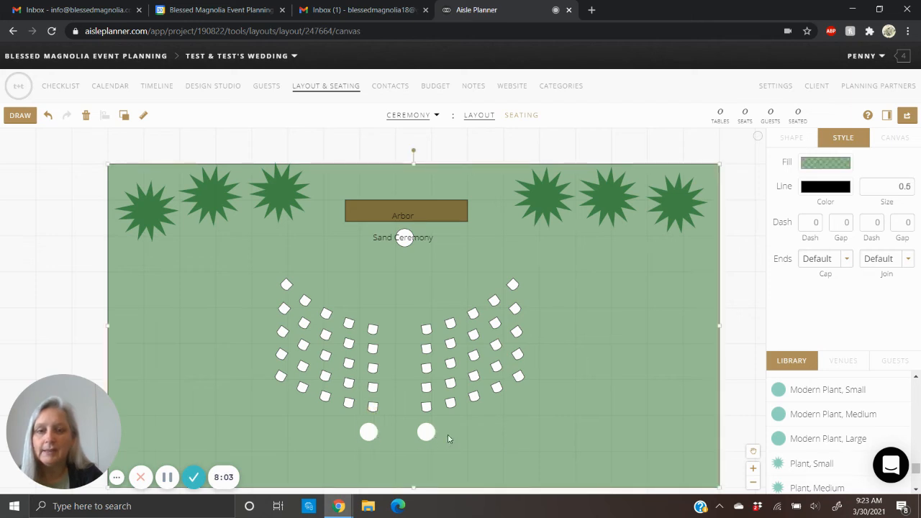
click(427, 433)
drag(427, 434, 442, 434)
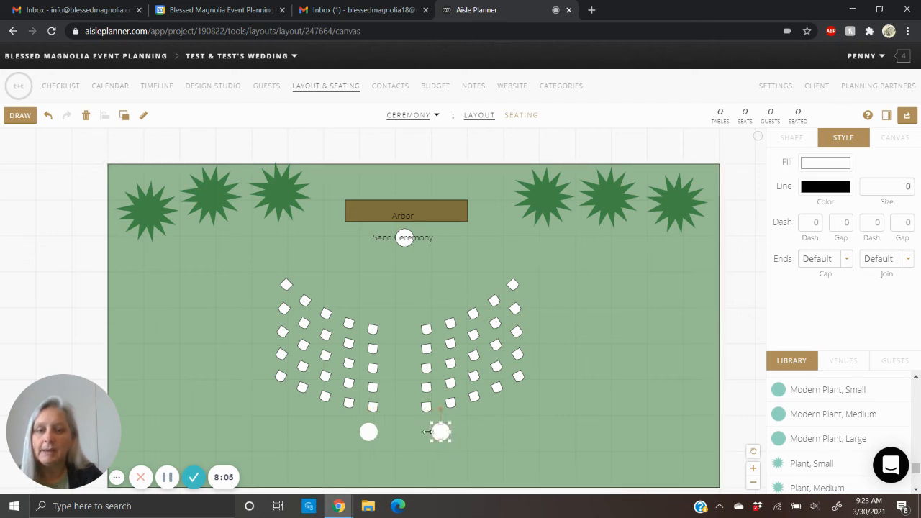
click(369, 434)
drag(367, 435, 365, 434)
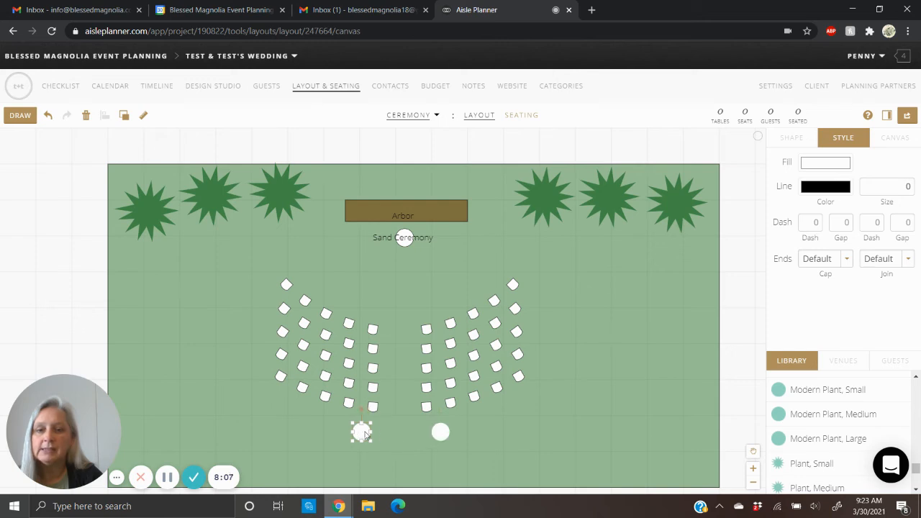
click(524, 435)
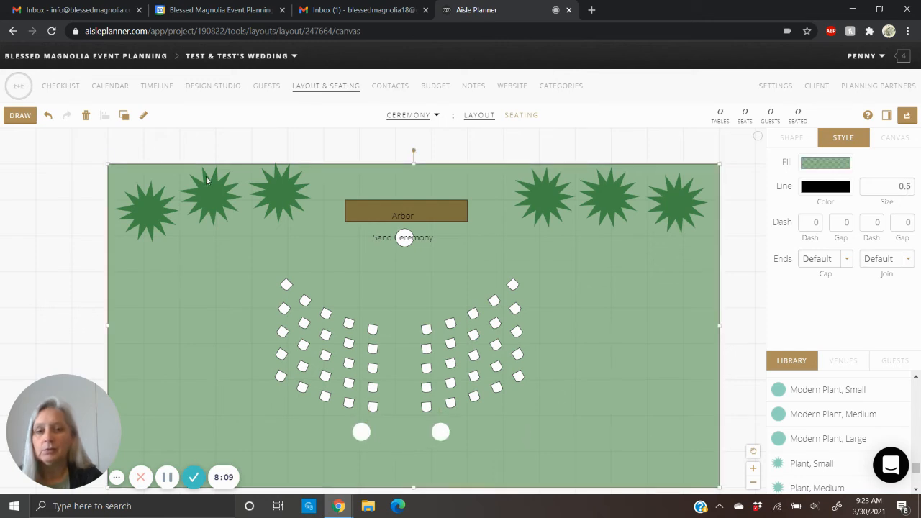
- Add the text label "Statement Floral" beside the left white plant, slightly overlapping it
click(26, 110)
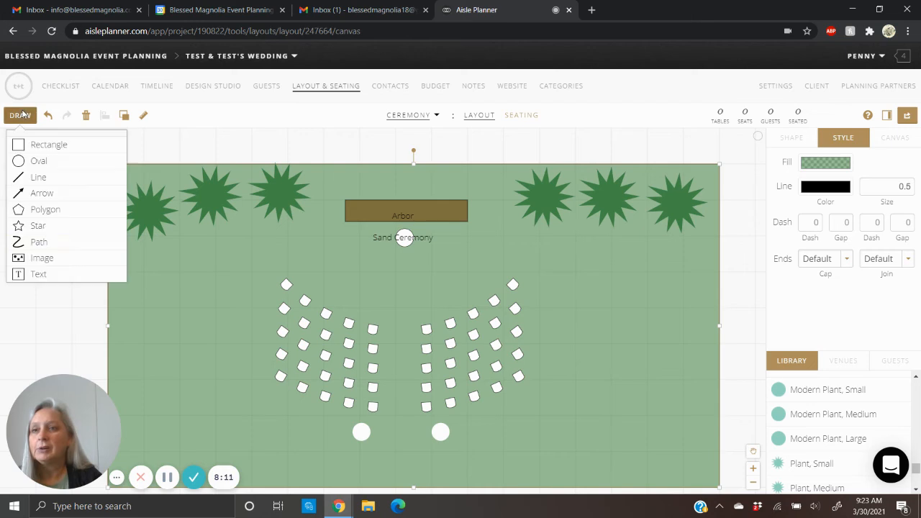
click(47, 276)
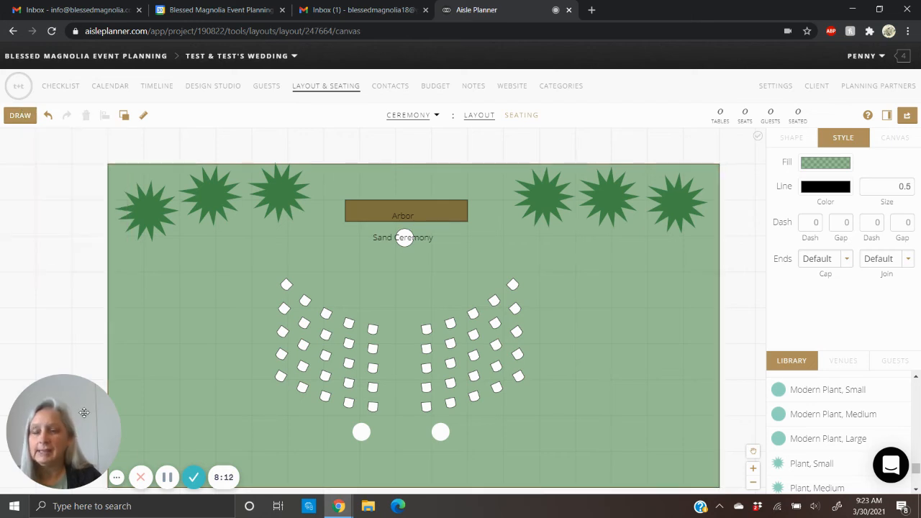
click(333, 432)
text(S)
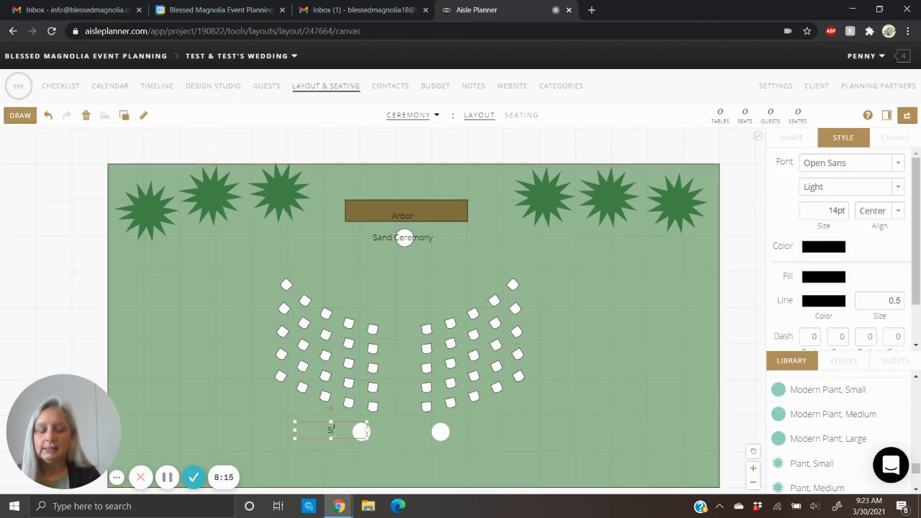
text(tatement Floral)
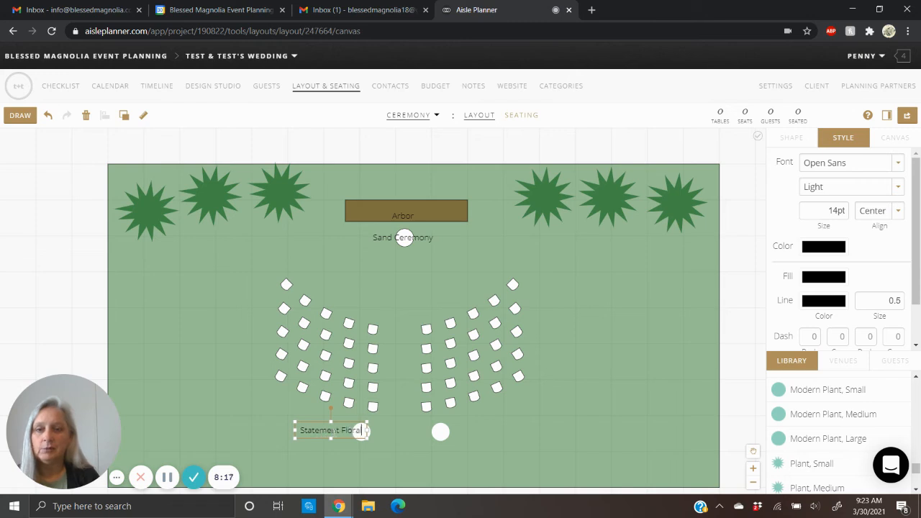
click(382, 451)
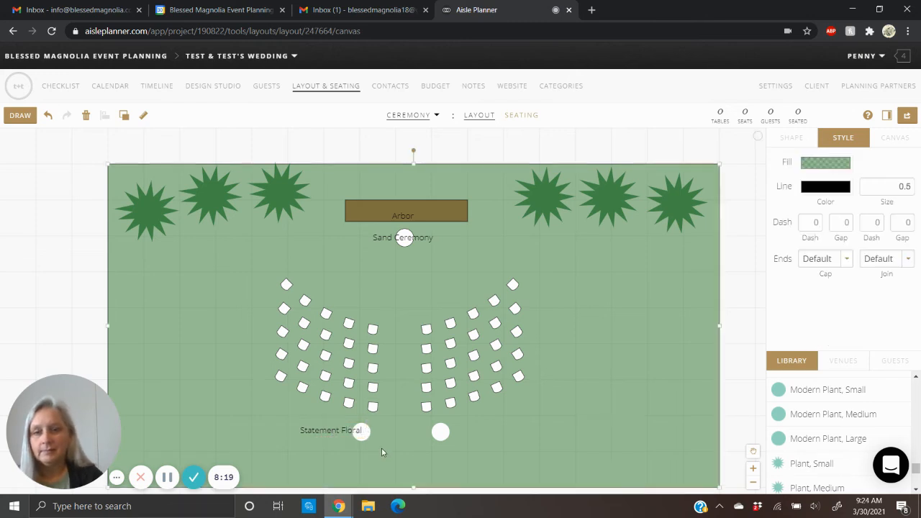
- Copy the "Statement Floral" label onto the right white plant and nudge the left label closer over its own plant
click(322, 432)
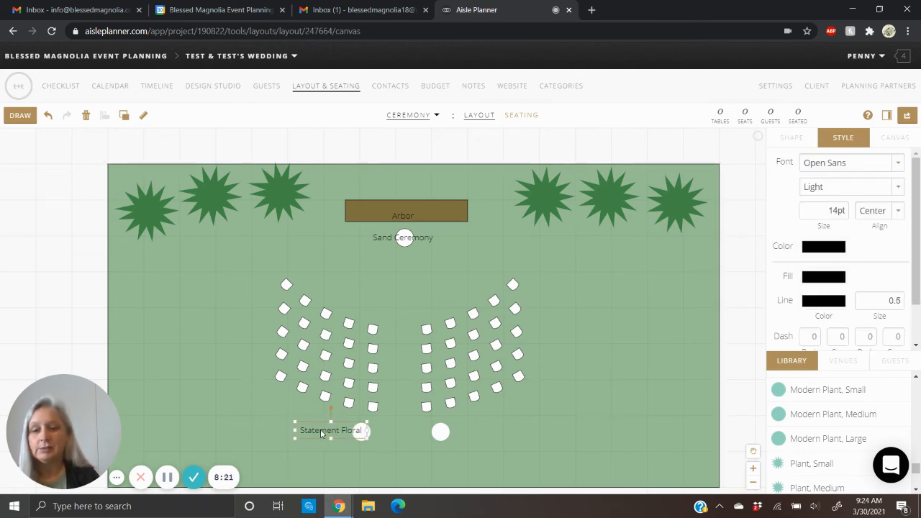
key(ctrl+c)
key(ctrl+v)
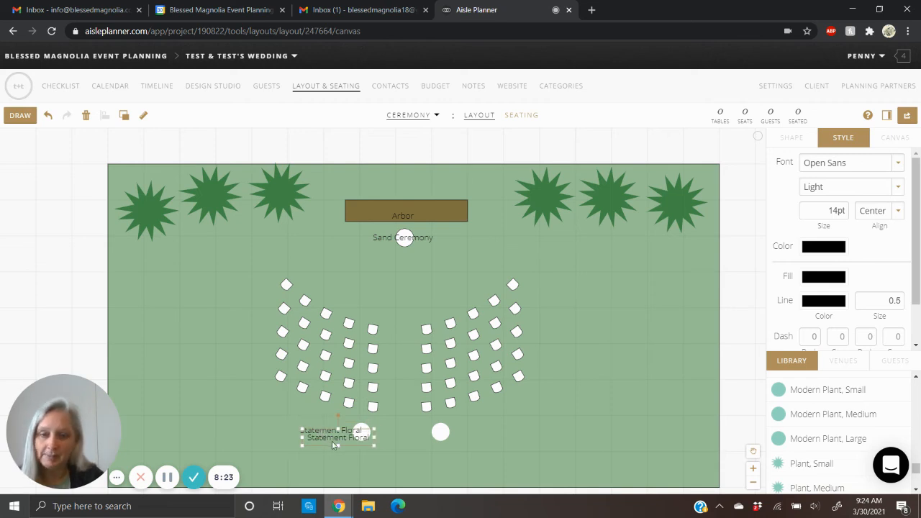
drag(333, 444, 457, 438)
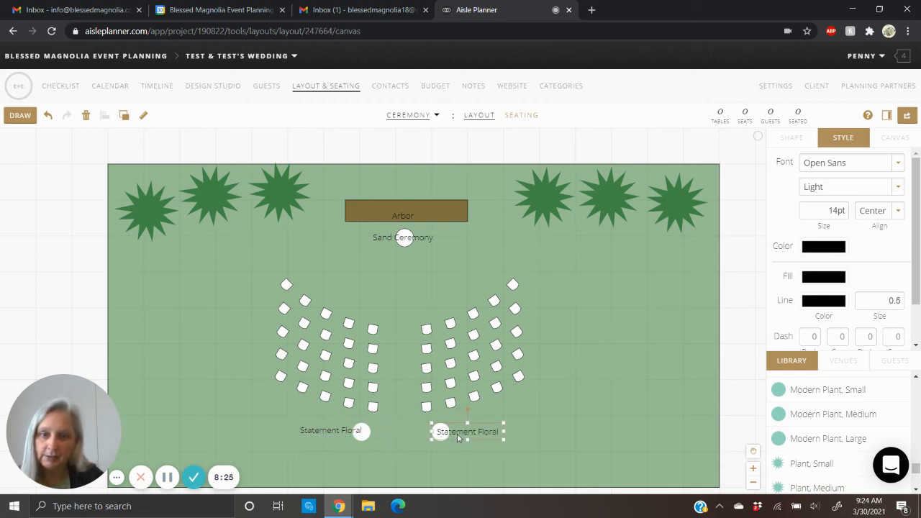
click(387, 457)
click(344, 430)
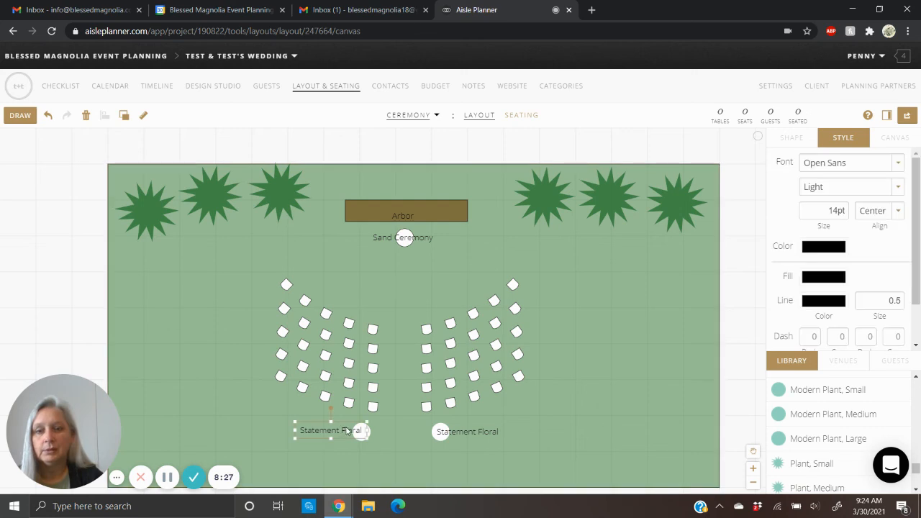
drag(344, 430, 351, 432)
click(386, 468)
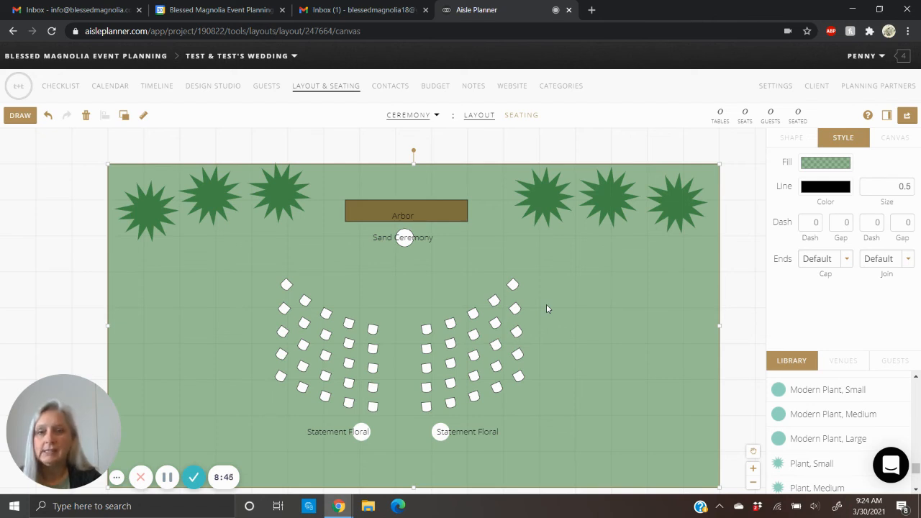
- Preview the layout as a PDF download and close the preview without downloading
click(907, 118)
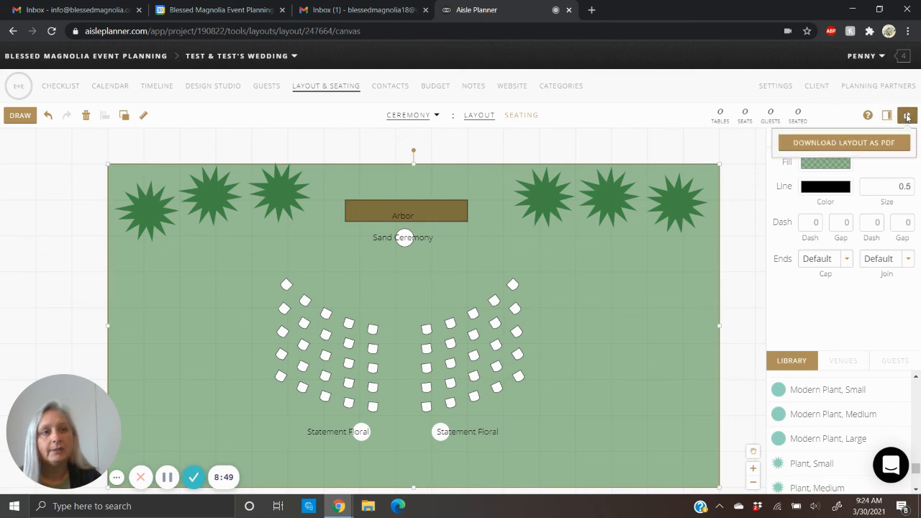
click(843, 142)
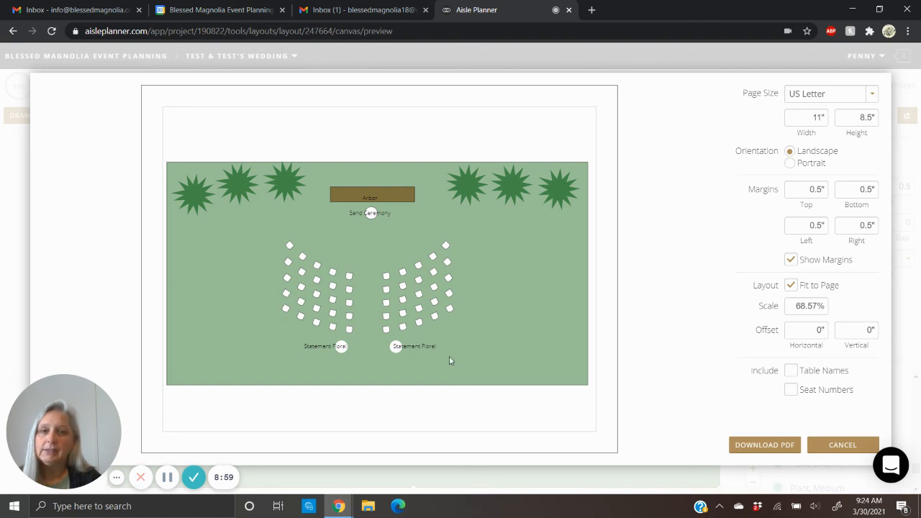
click(843, 446)
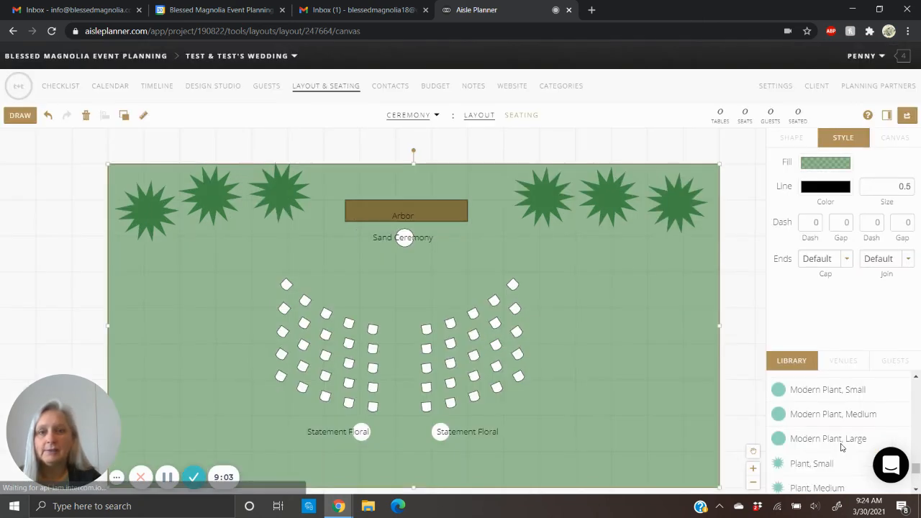
click(74, 475)
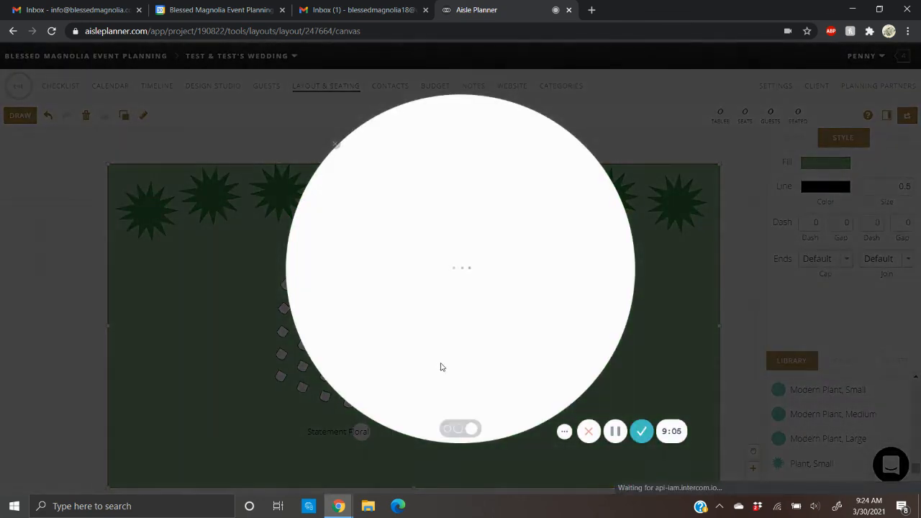